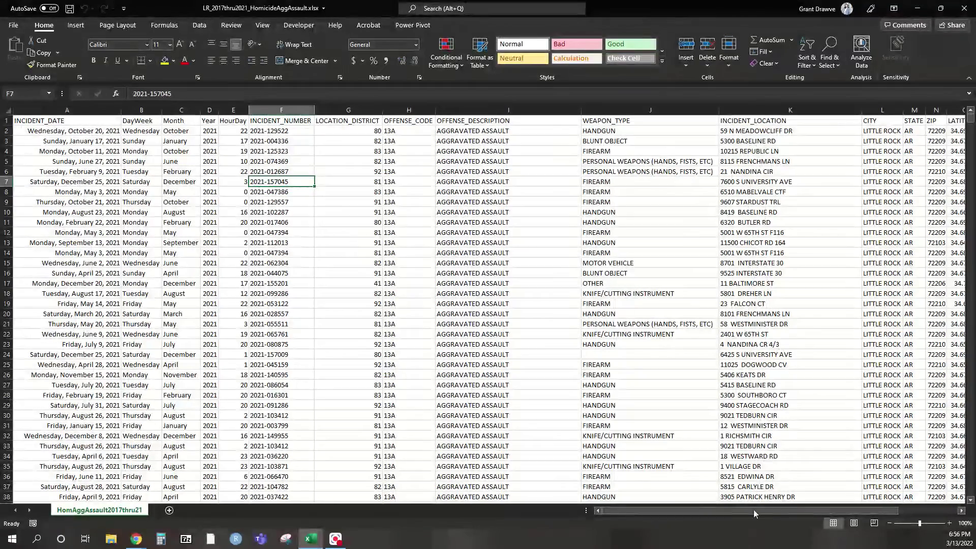
Review the incident data columns, including the Incident Status entries.
drag(743, 515, 803, 510)
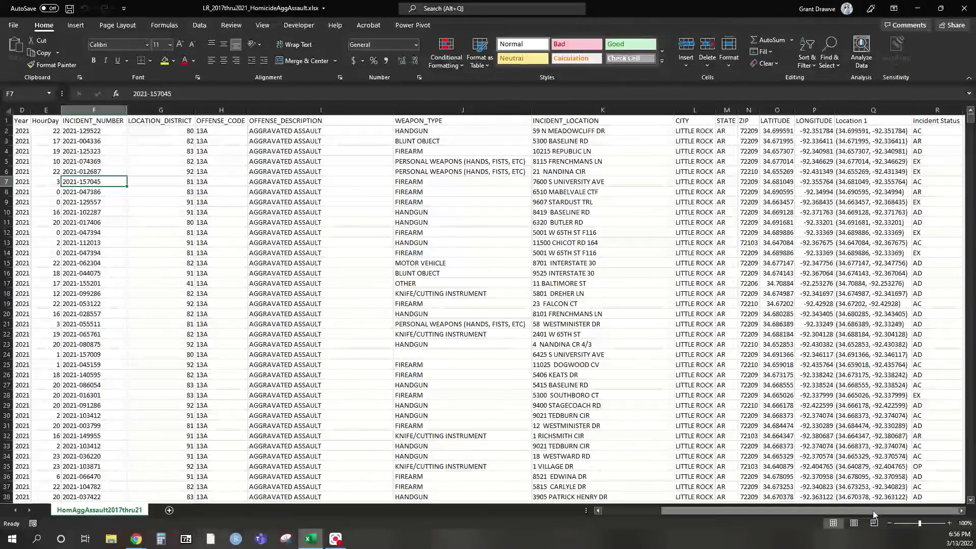
click(921, 133)
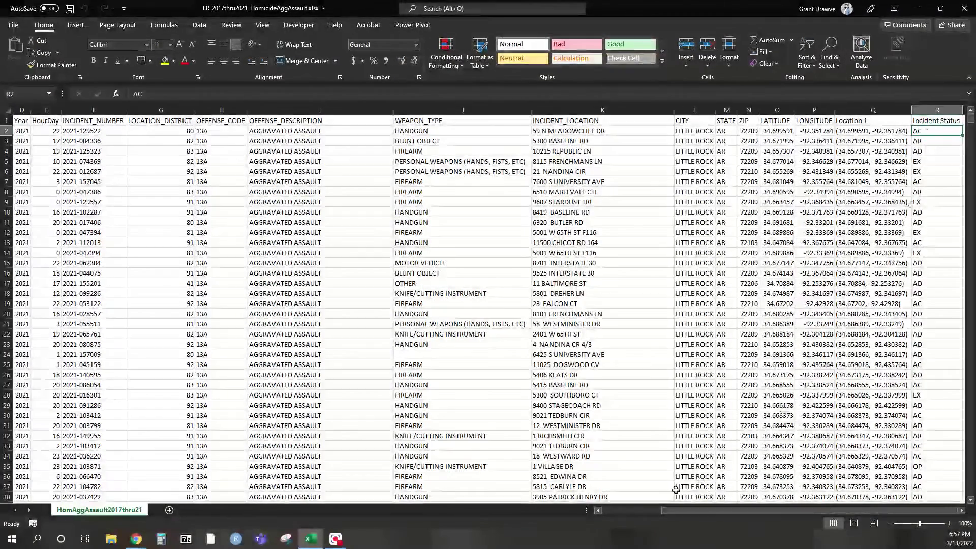
click(612, 510)
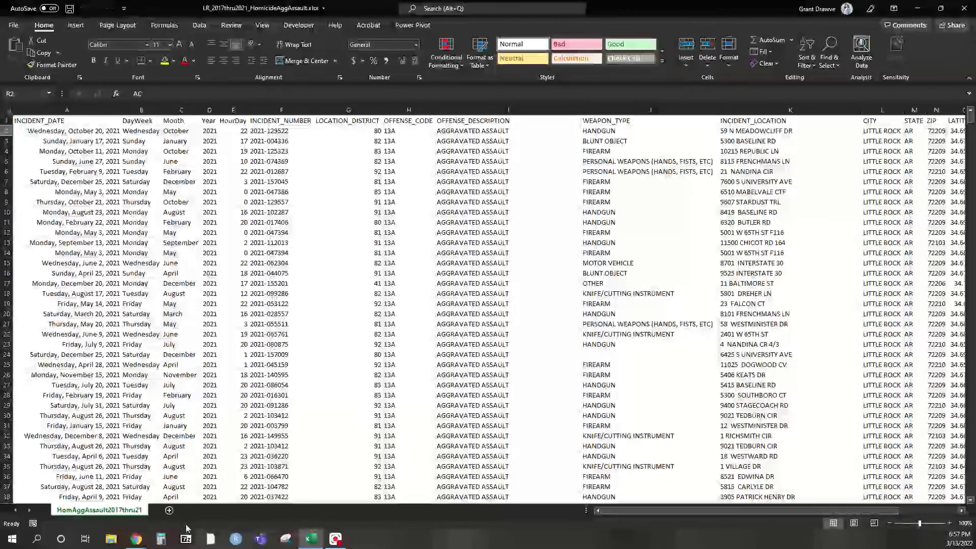
Select the full data range from the INCIDENT_DATE header and insert a PivotTable on a new worksheet.
click(30, 119)
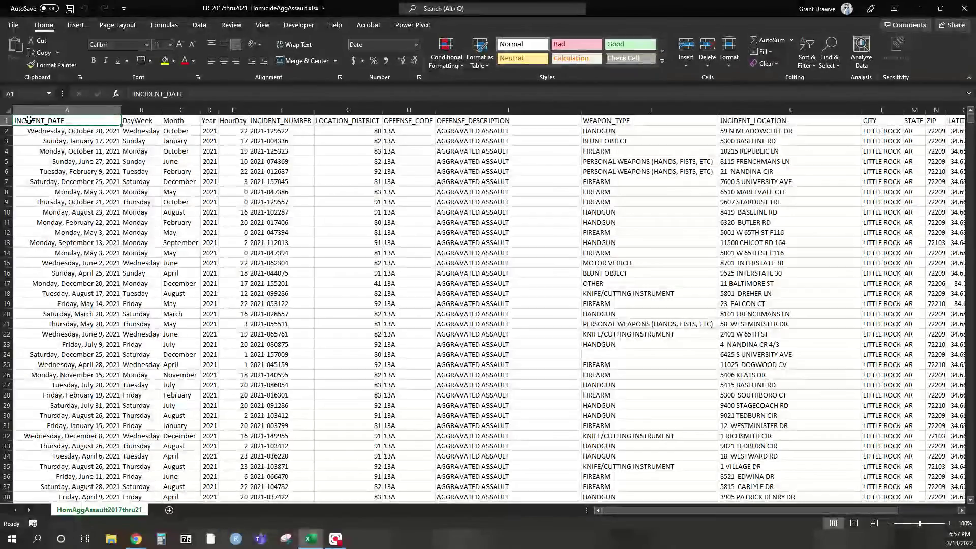
key(ctrl+shift+Down)
key(ctrl+shift+Right)
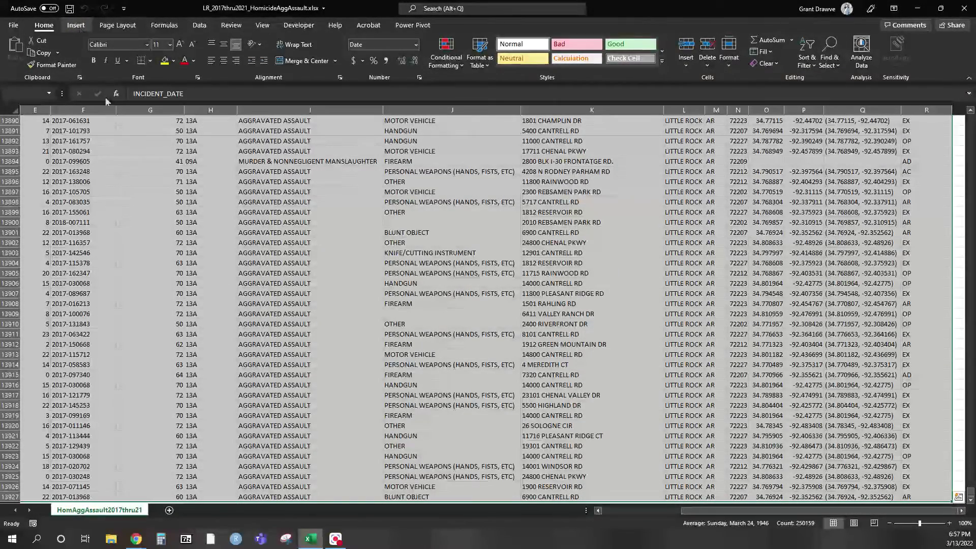
click(76, 25)
click(11, 51)
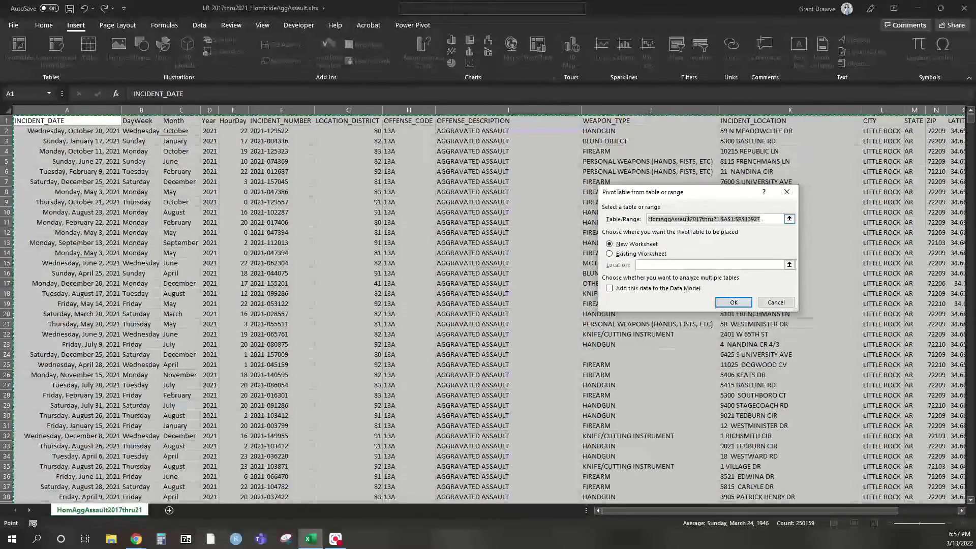
click(735, 305)
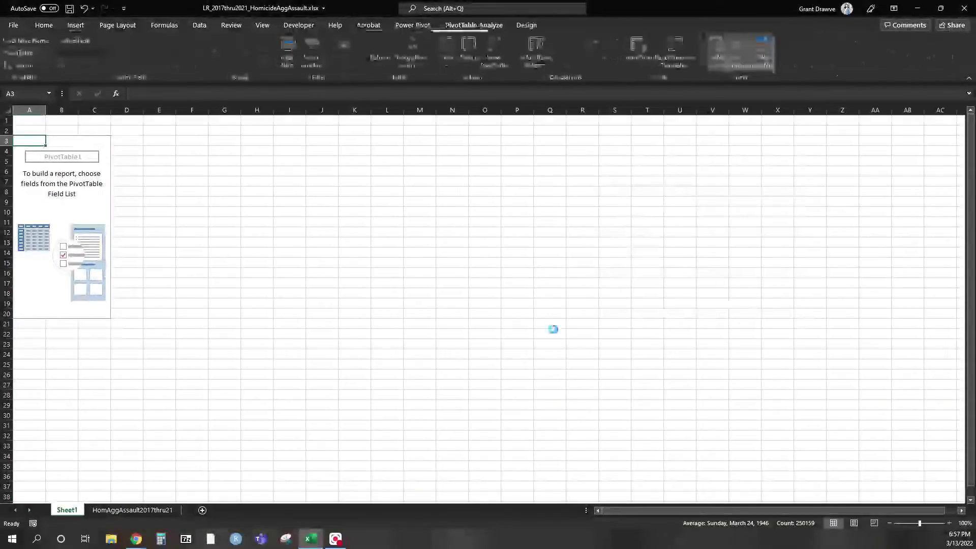
Rename Sheet1 to PIVOT and move it after the HomAggAssault2017thru21 sheet.
double_click(66, 510)
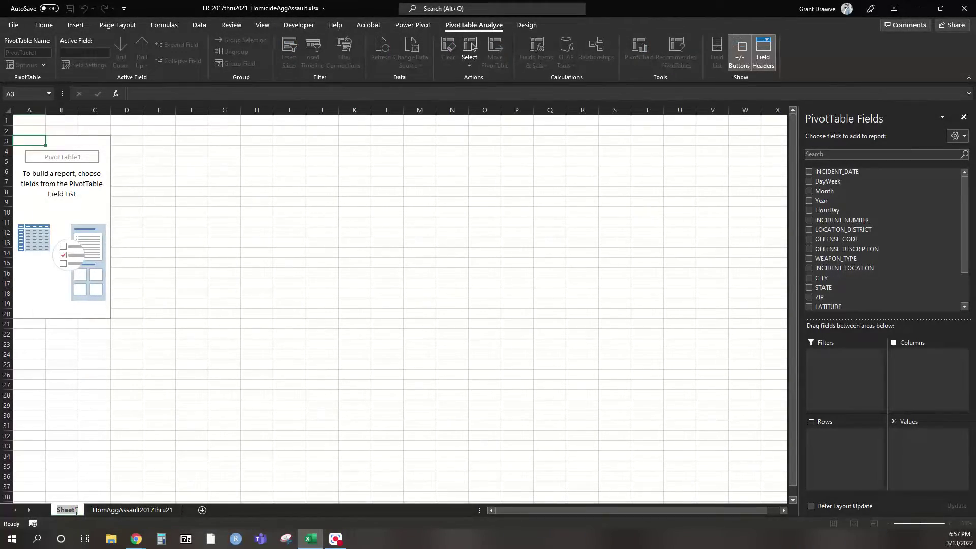
text(PIVOT)
key(Return)
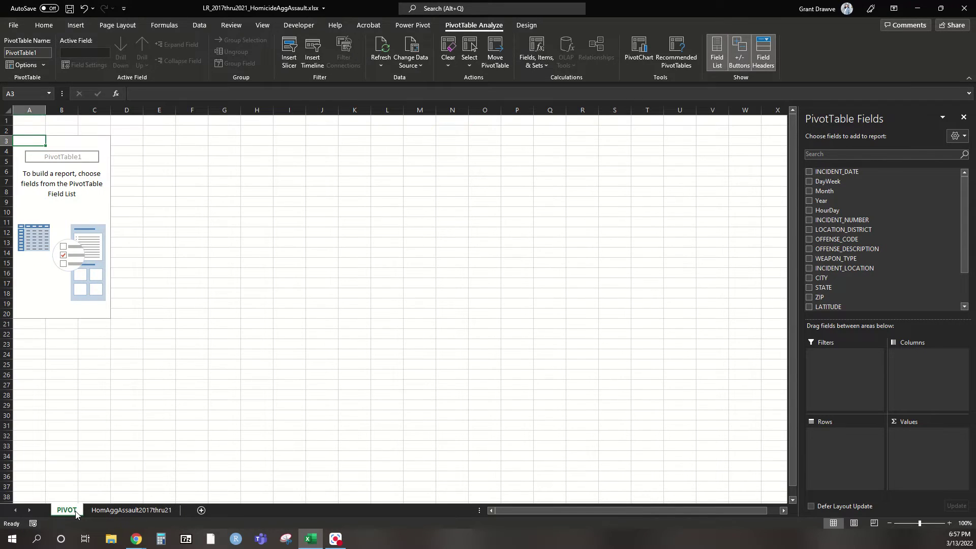
drag(67, 514, 190, 506)
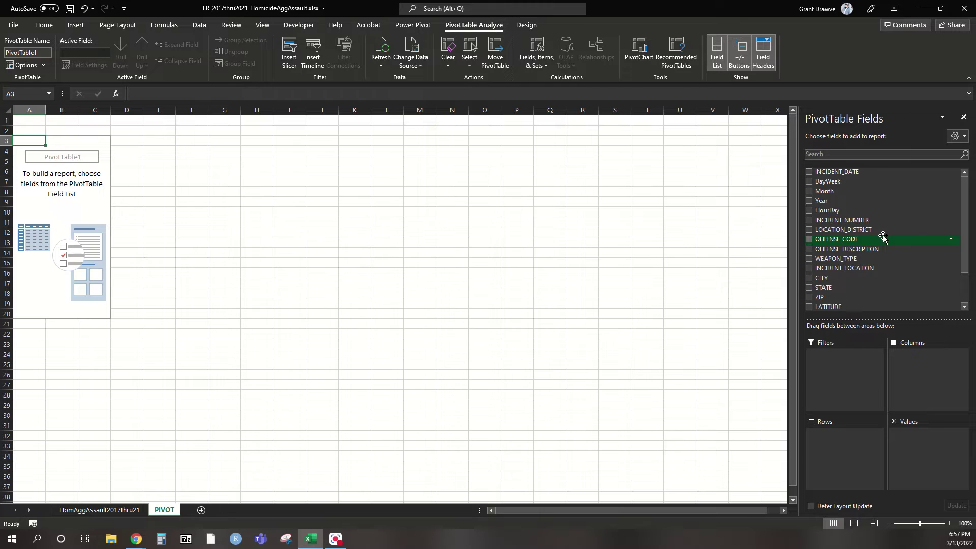
Put OFFENSE_DESCRIPTION in Columns and a count of INCIDENT_NUMBER in Values.
drag(853, 254, 928, 368)
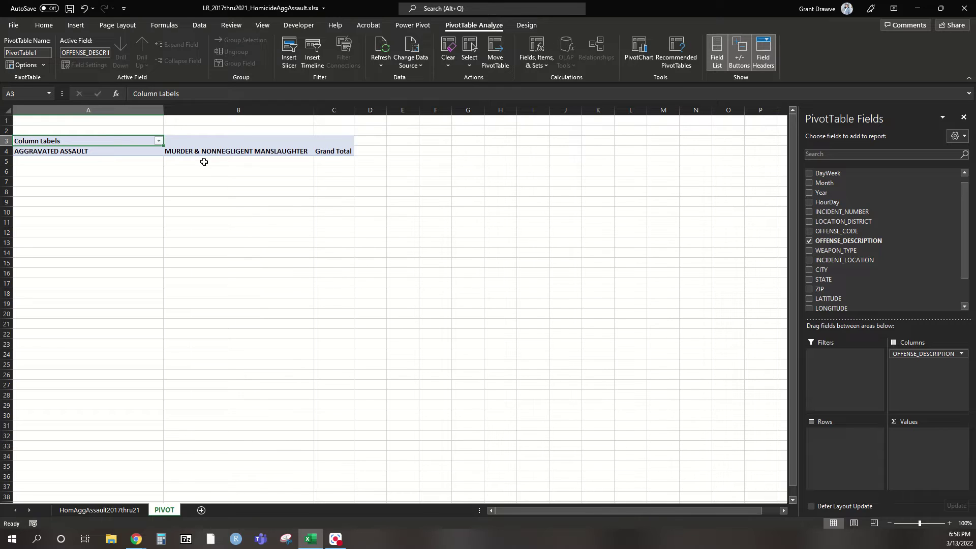
scroll(830, 234, up, 1)
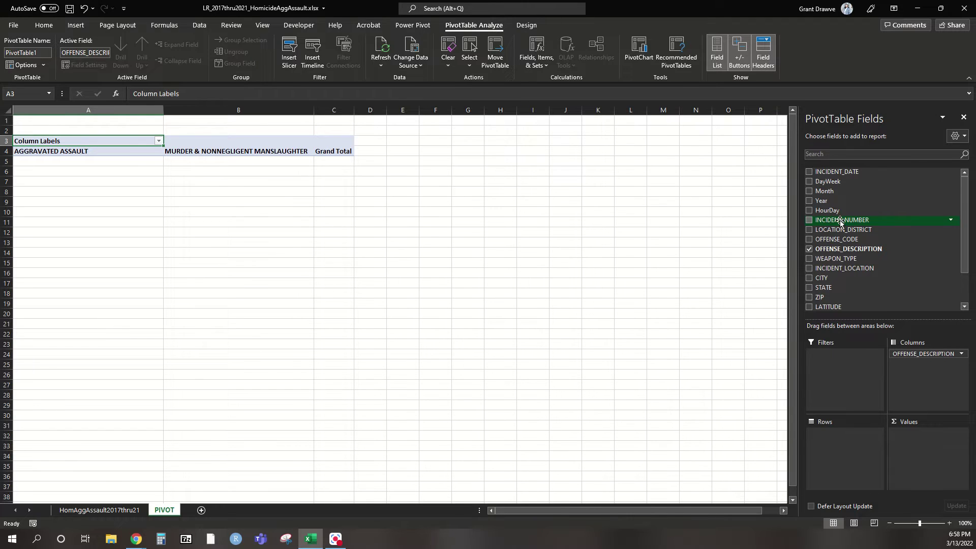
drag(840, 222, 924, 443)
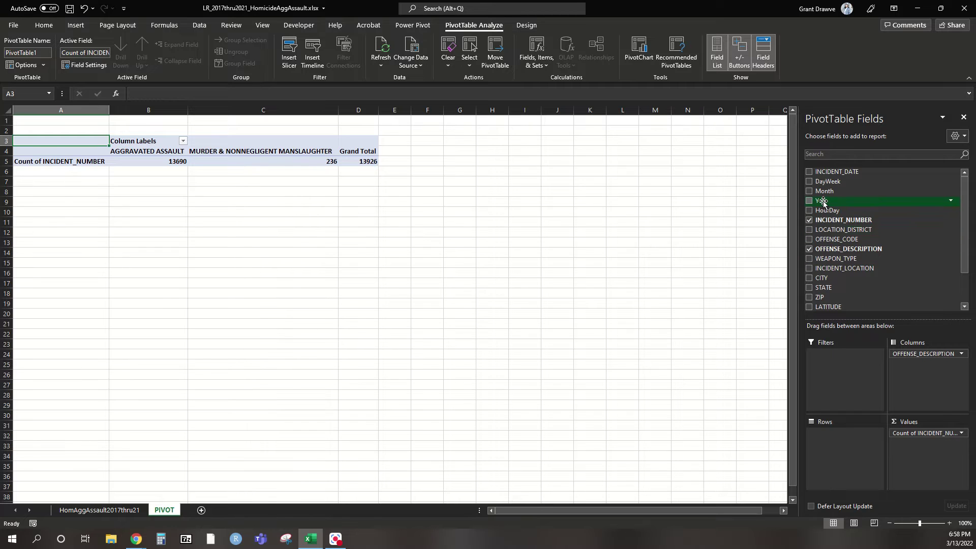
Add the Year field to the PivotTable rows, listing 2017 through 2021.
drag(823, 202, 843, 441)
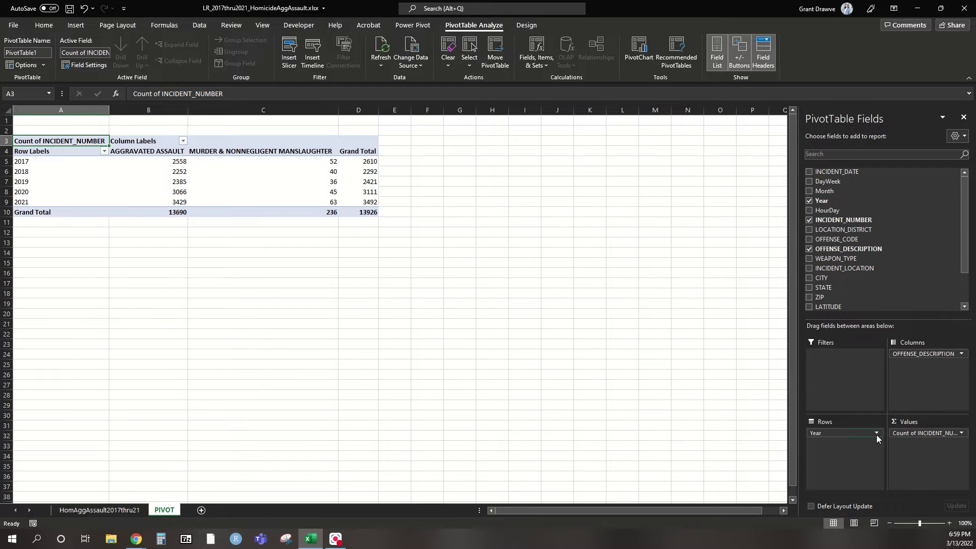
Show Count of INCIDENT_NUMBER as % of Column Total in Value Field Settings.
click(908, 433)
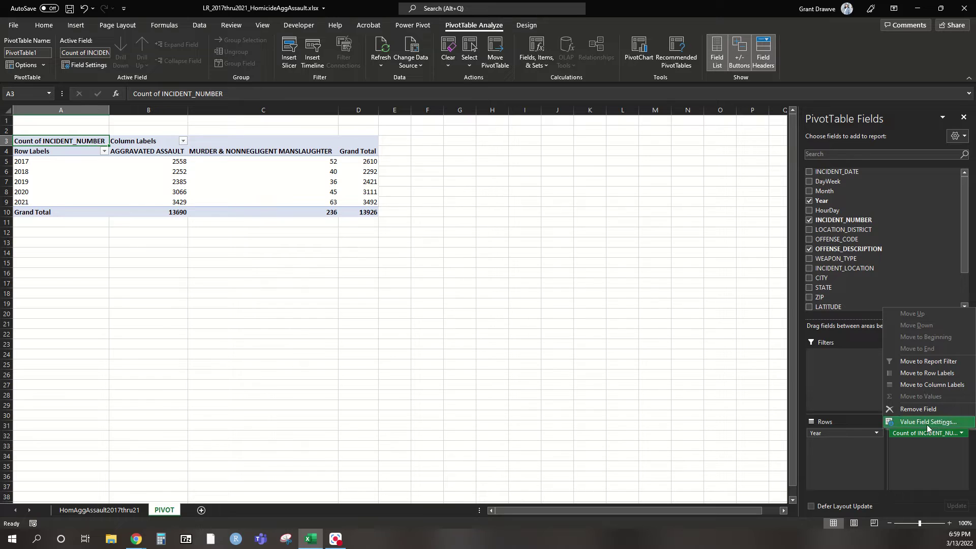
click(926, 423)
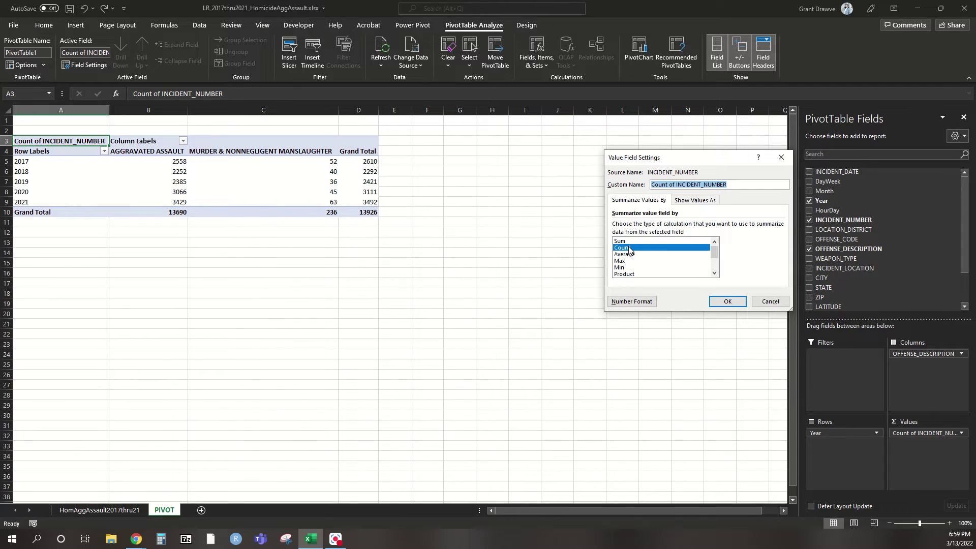
click(695, 200)
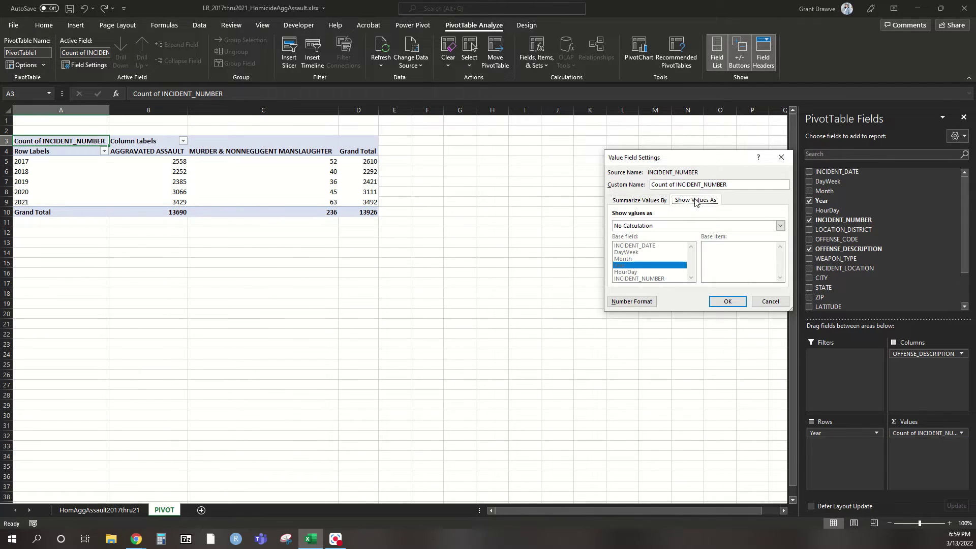
click(632, 227)
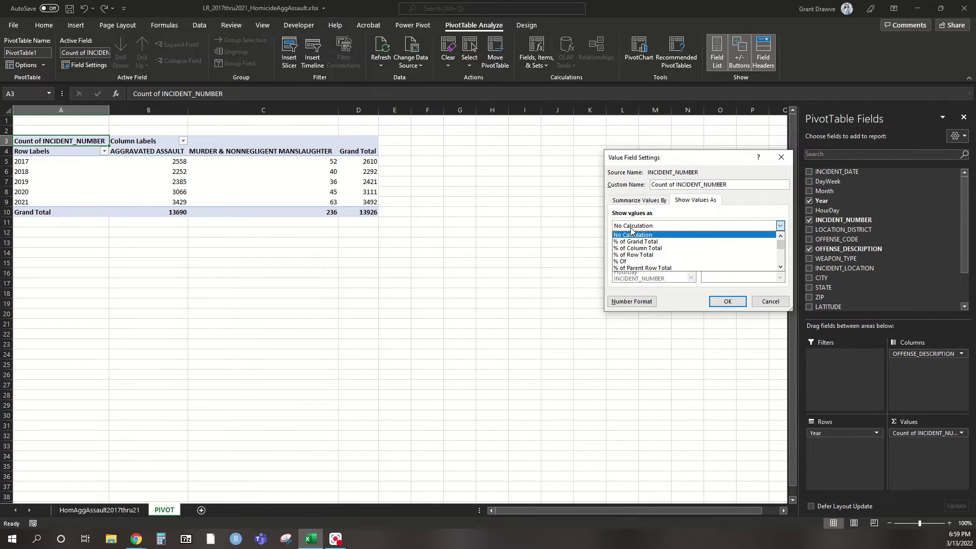
click(638, 228)
click(640, 230)
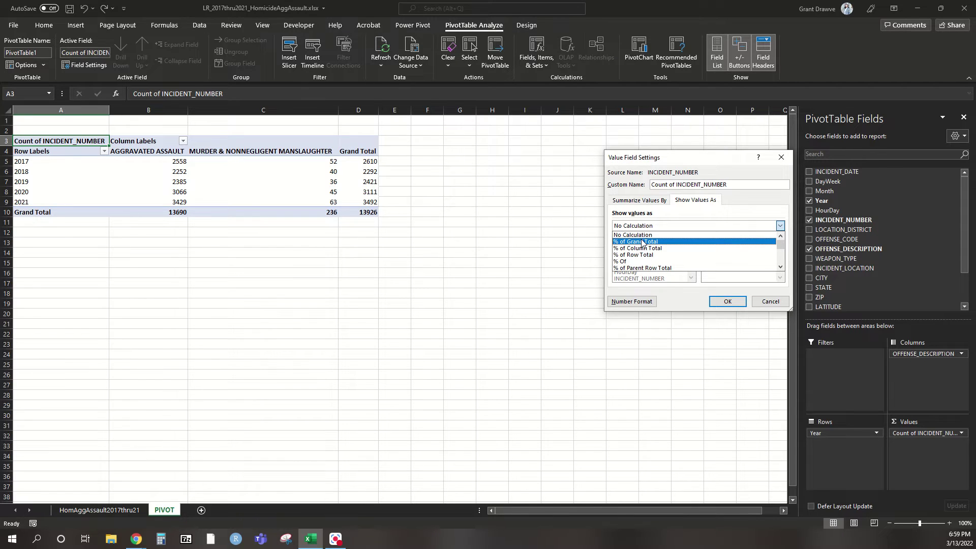
click(642, 242)
click(671, 224)
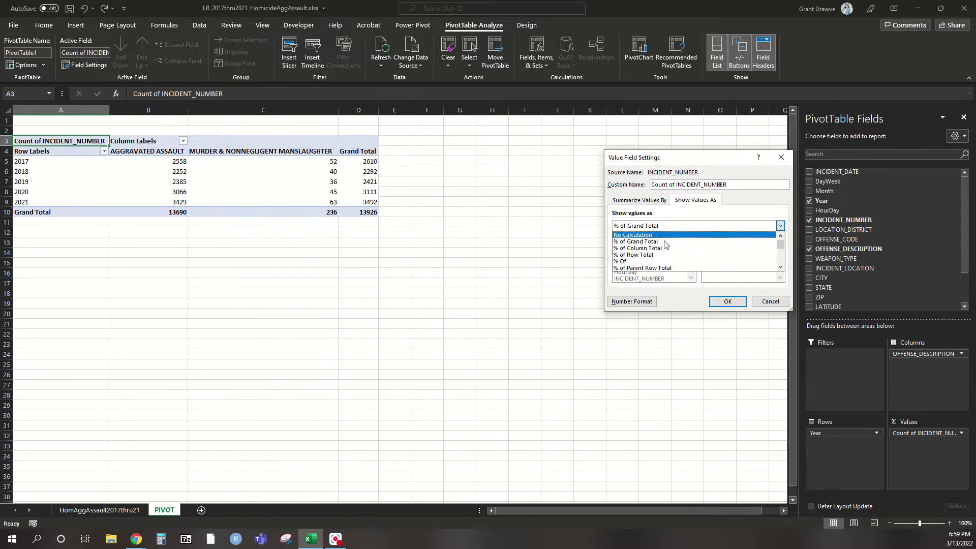
click(662, 248)
click(727, 301)
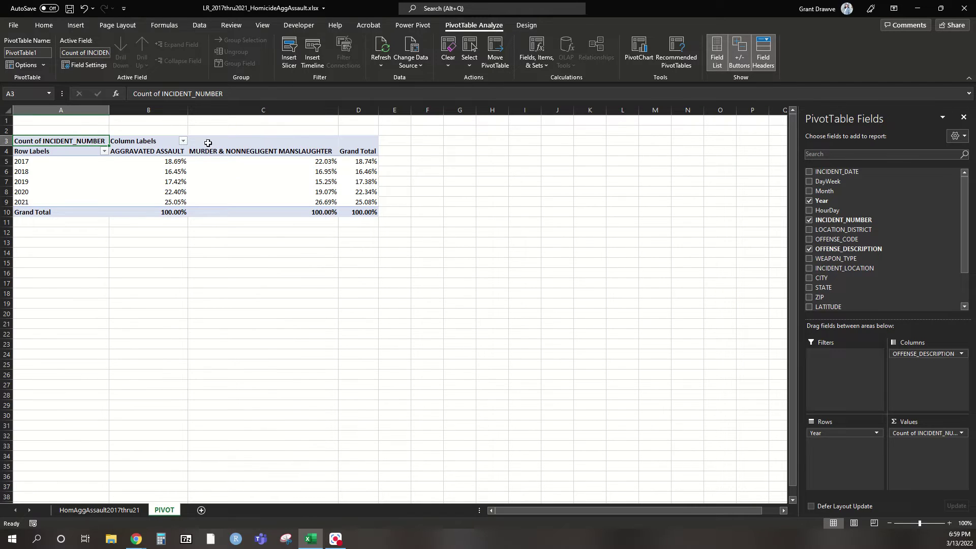
mouse_move(178, 216)
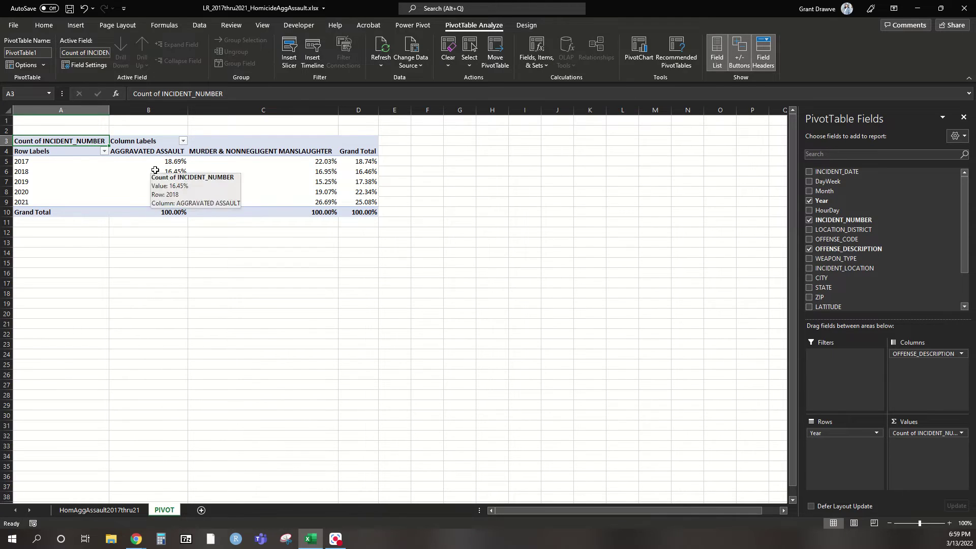
mouse_move(157, 201)
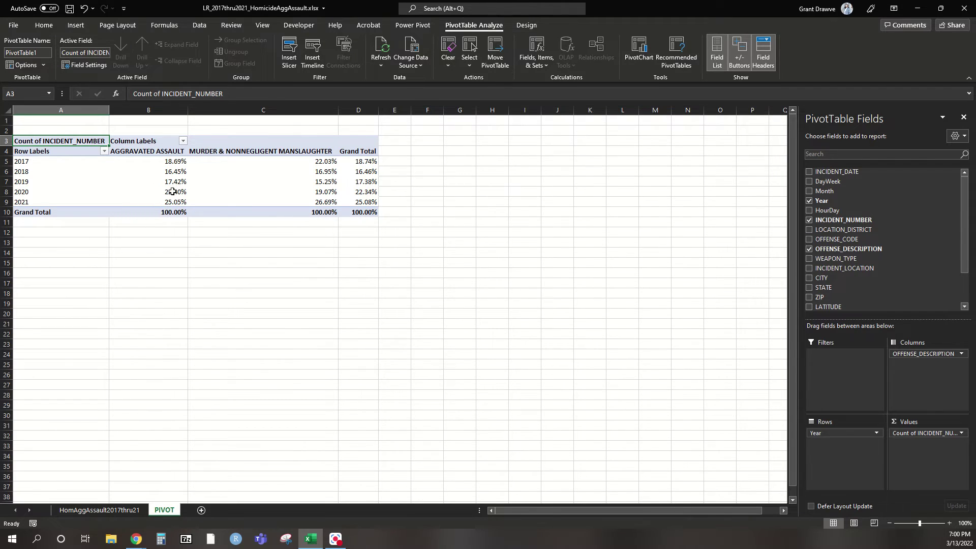
mouse_move(298, 163)
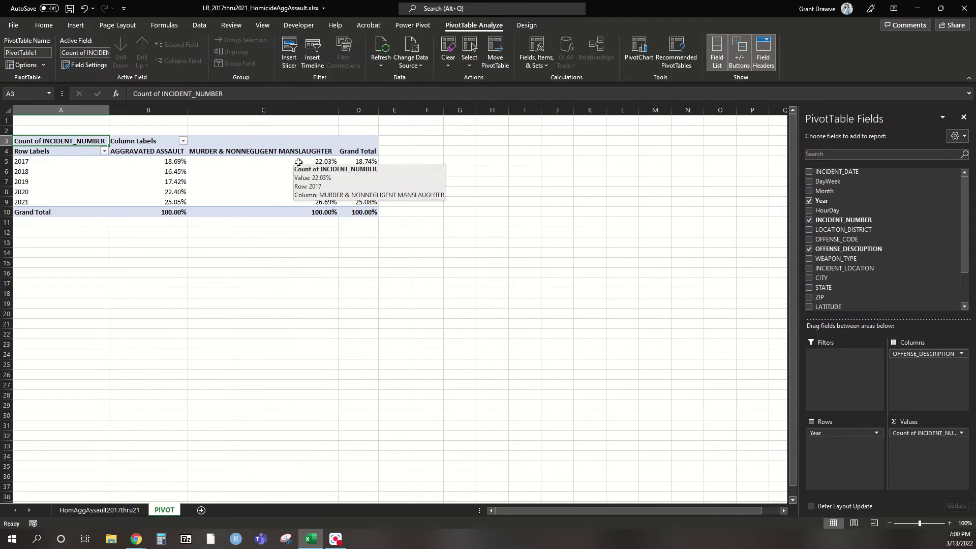
mouse_move(305, 198)
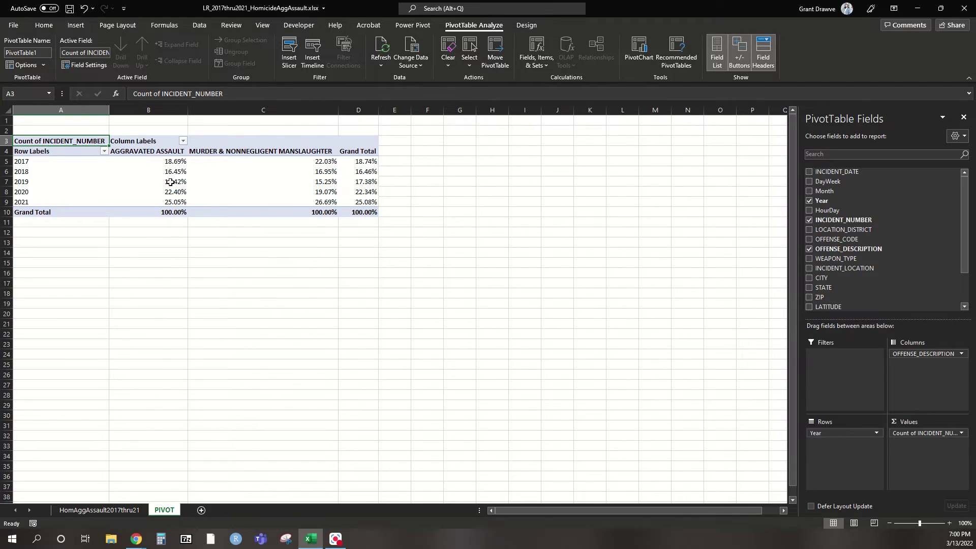
click(21, 162)
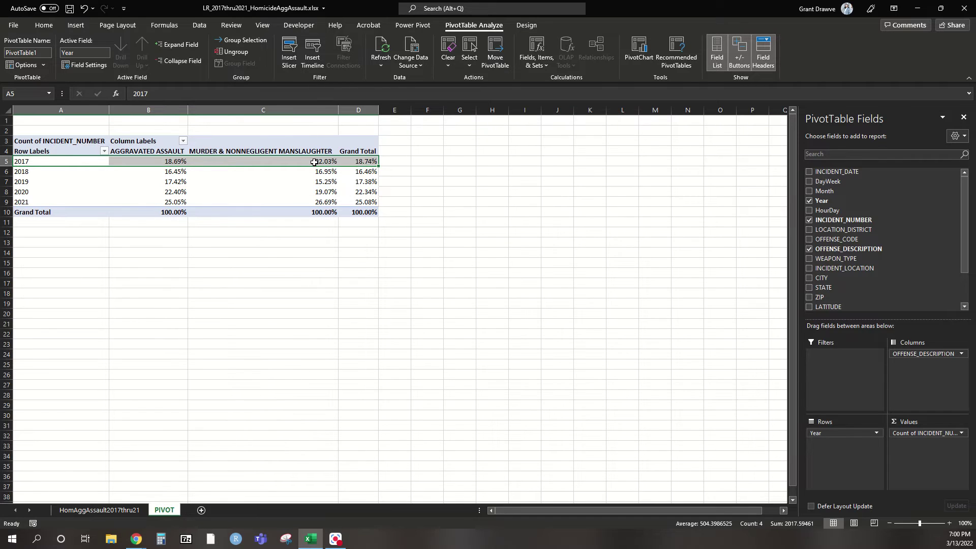
Change the count values to % of Row Total, splitting each year into assault and murder shares.
drag(894, 436, 422, 372)
click(122, 161)
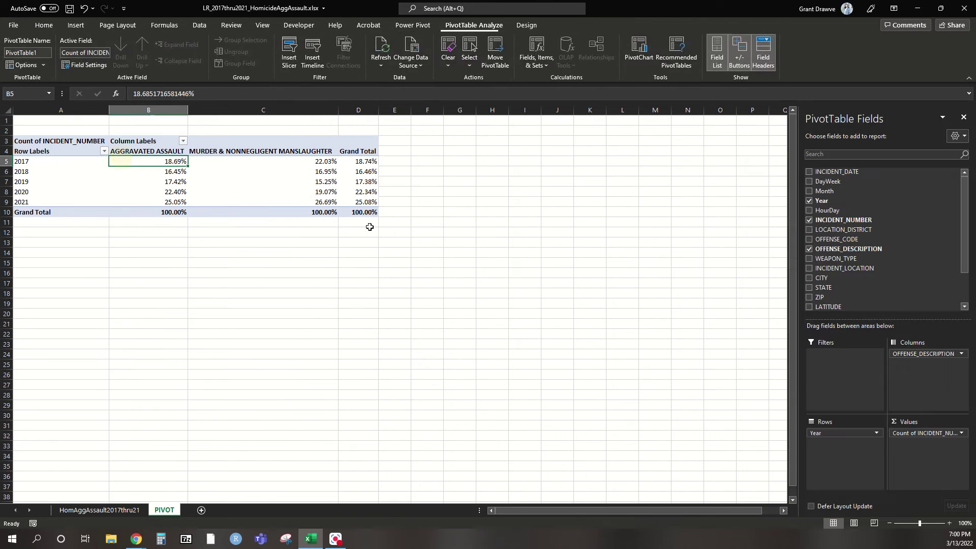
click(923, 433)
click(921, 422)
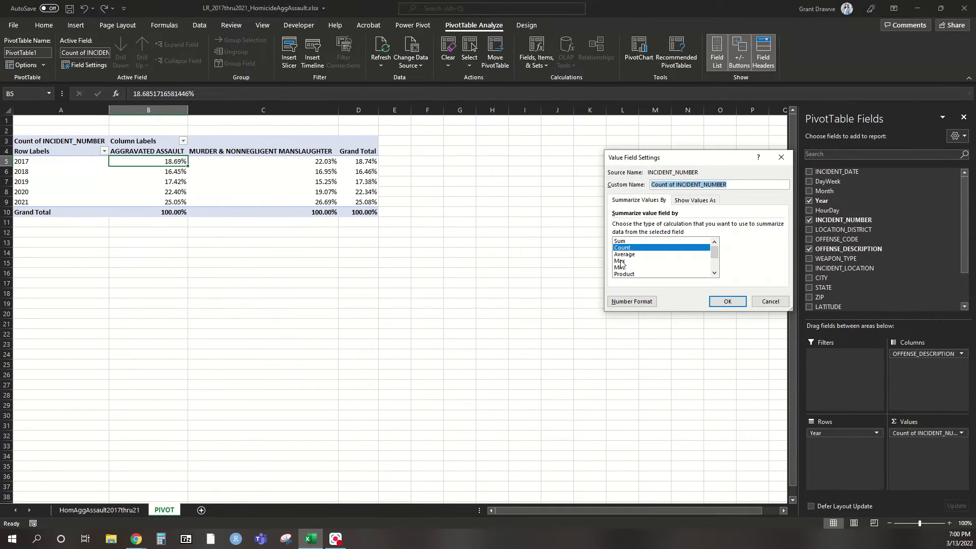
click(686, 202)
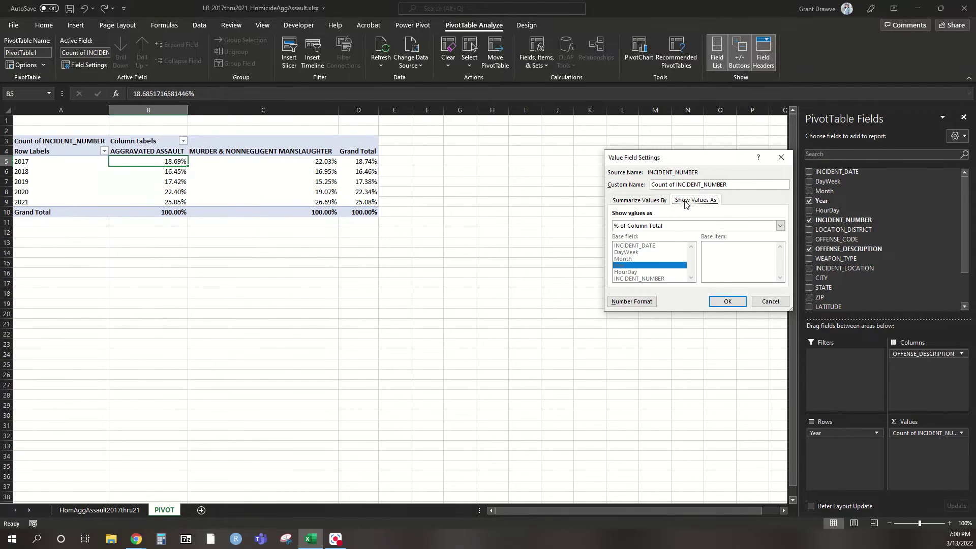
click(669, 228)
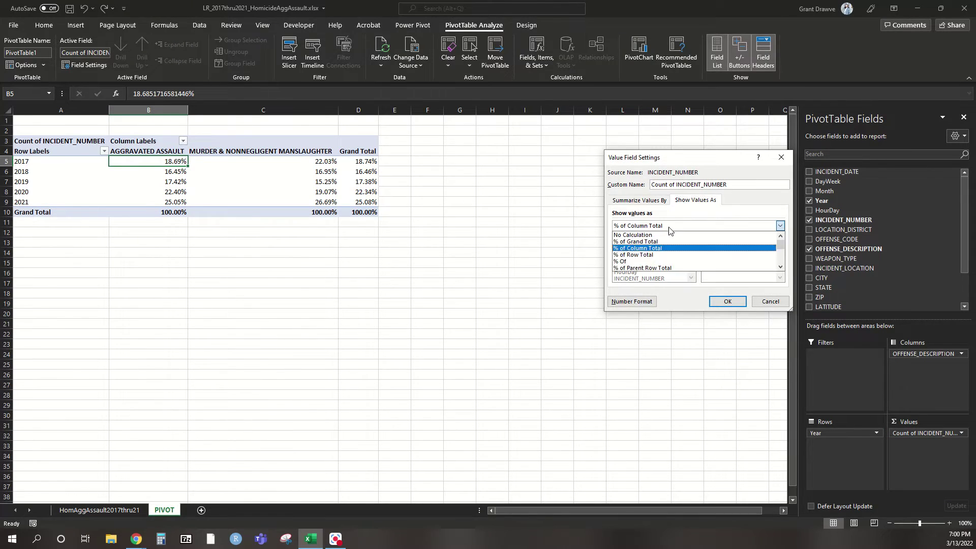
click(671, 261)
click(738, 302)
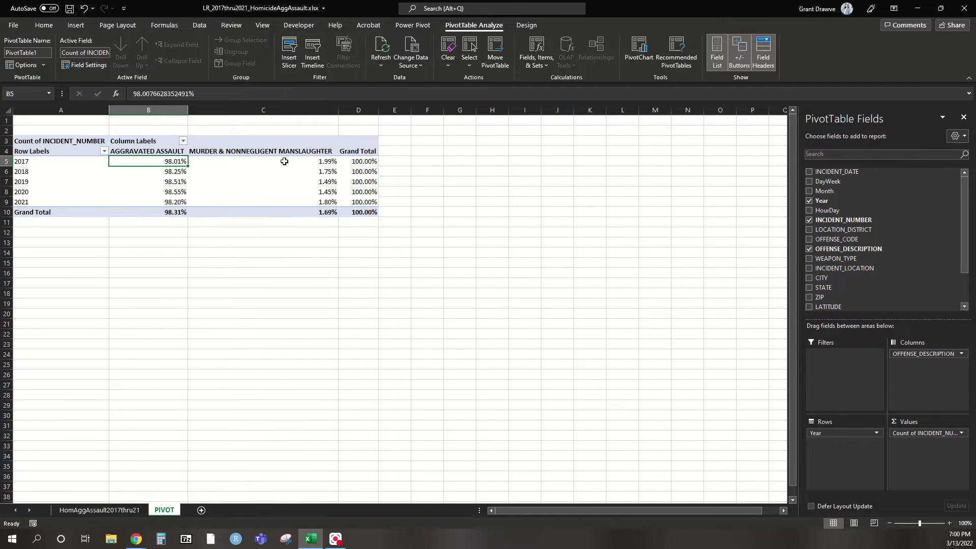
Check the year-by-offence percentages, then bring up the Data ribbon tab.
mouse_move(293, 159)
mouse_move(367, 165)
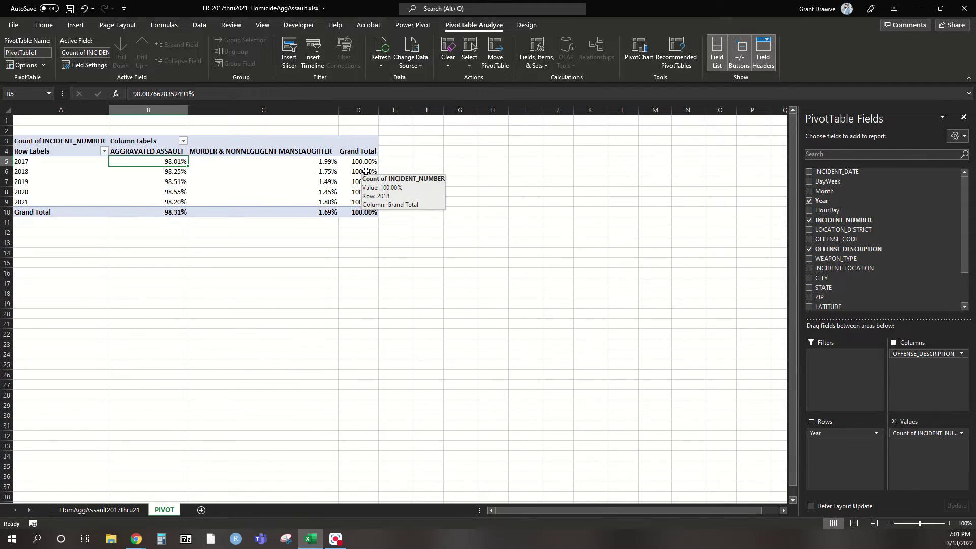
click(199, 25)
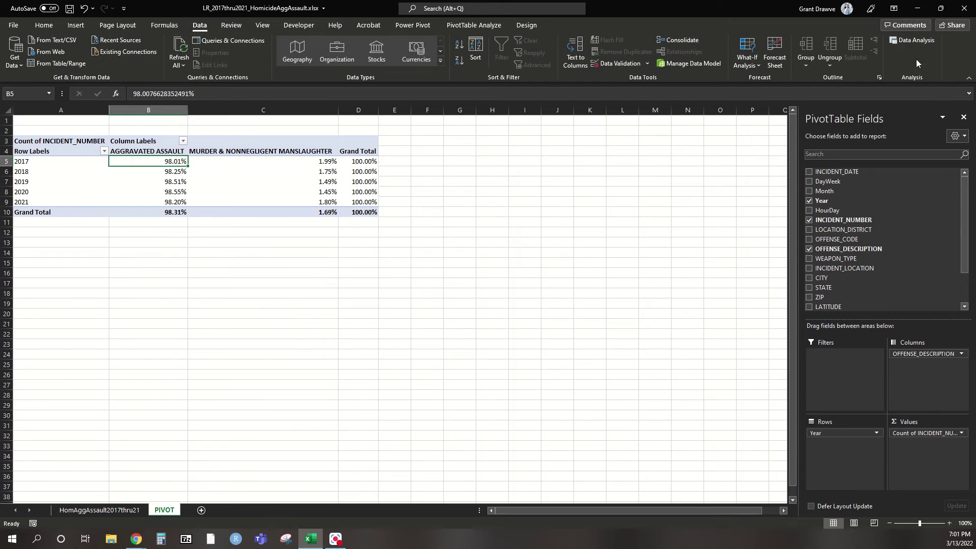
click(915, 40)
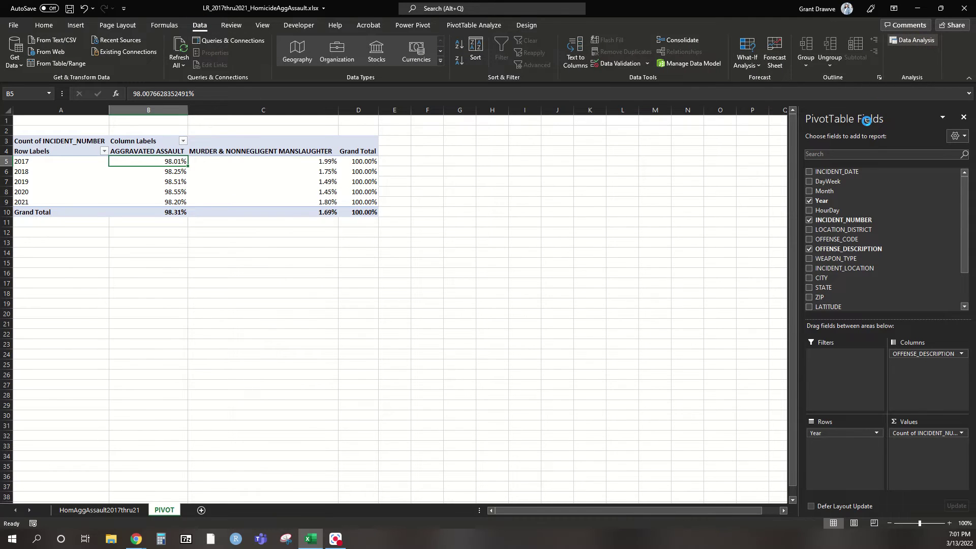
scroll(709, 249, down, 3)
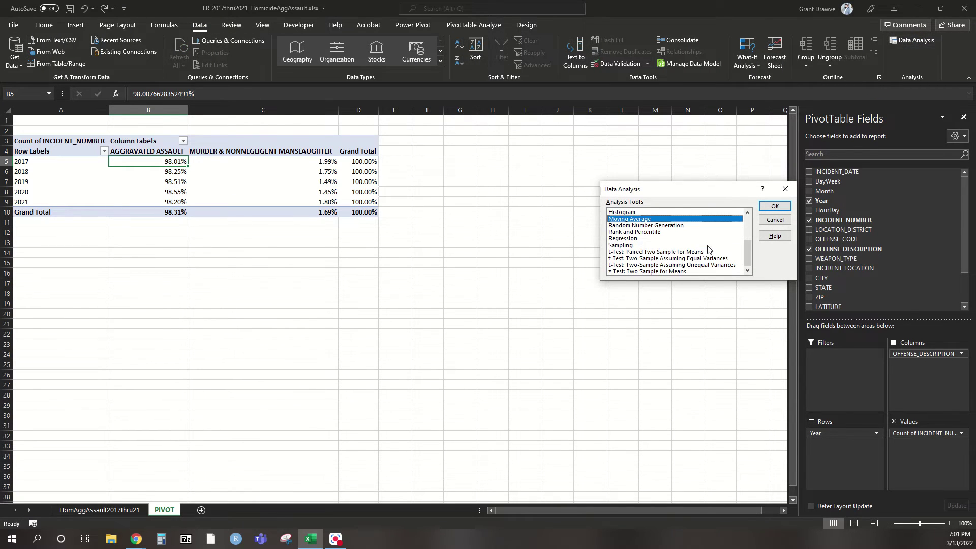
scroll(709, 249, up, 3)
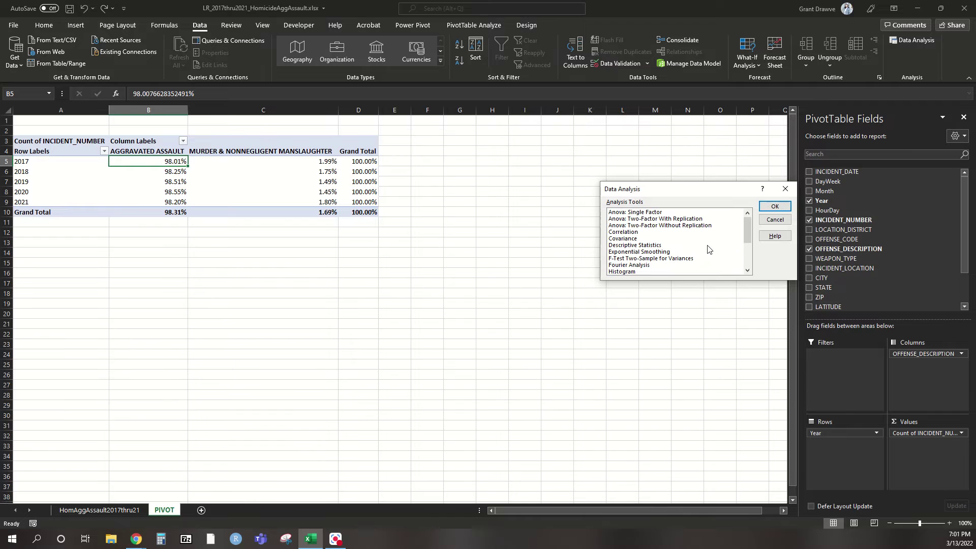
click(785, 188)
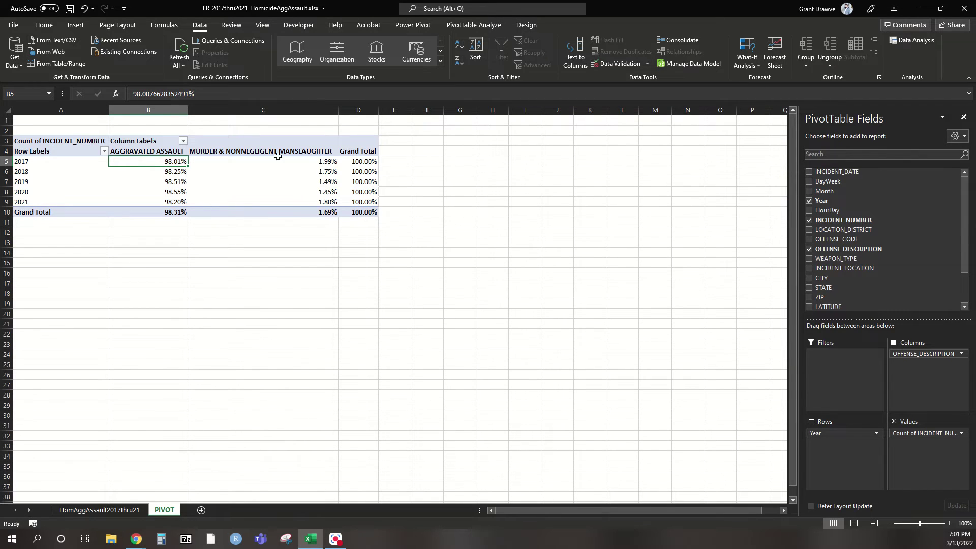
mouse_move(171, 171)
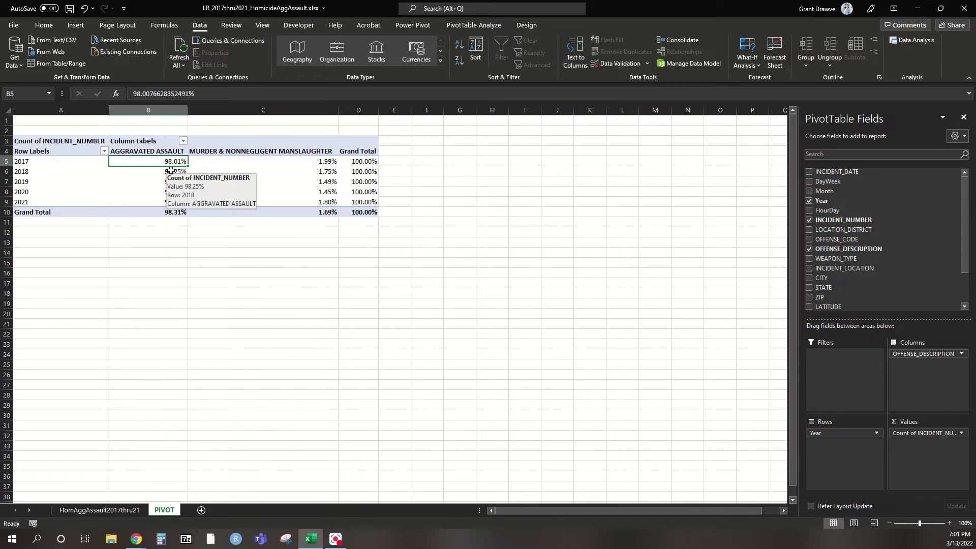
click(833, 436)
Move Year to Filters and filter the PivotTable to 2021 only.
drag(832, 436, 836, 354)
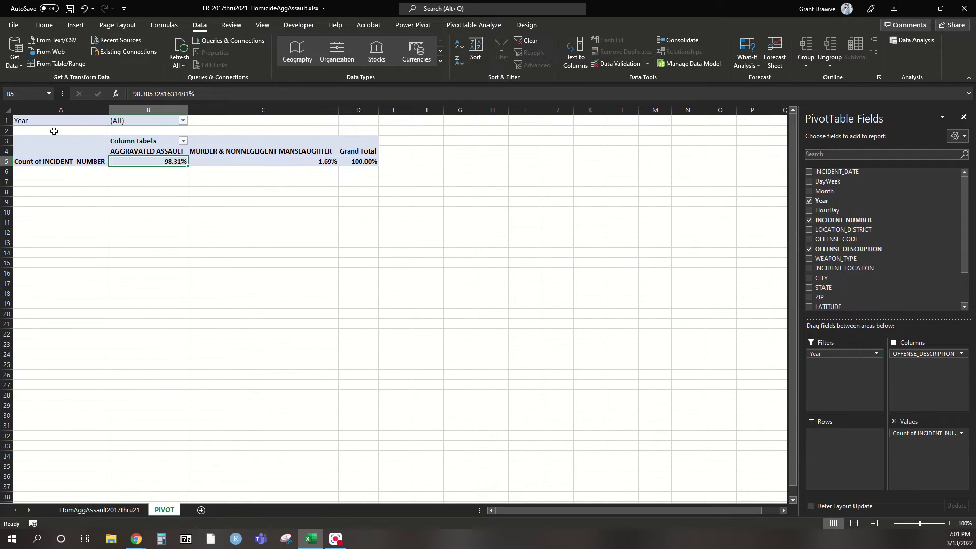
click(183, 121)
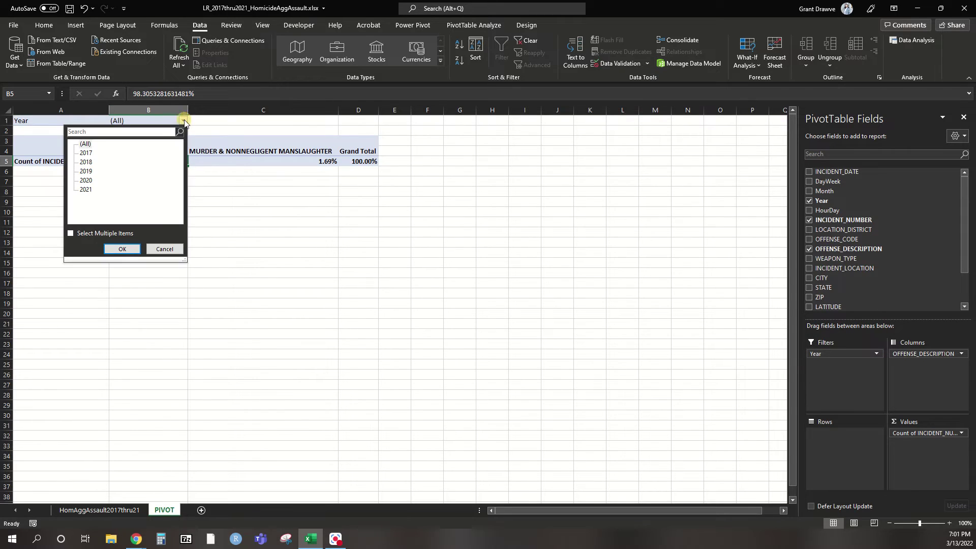
click(86, 190)
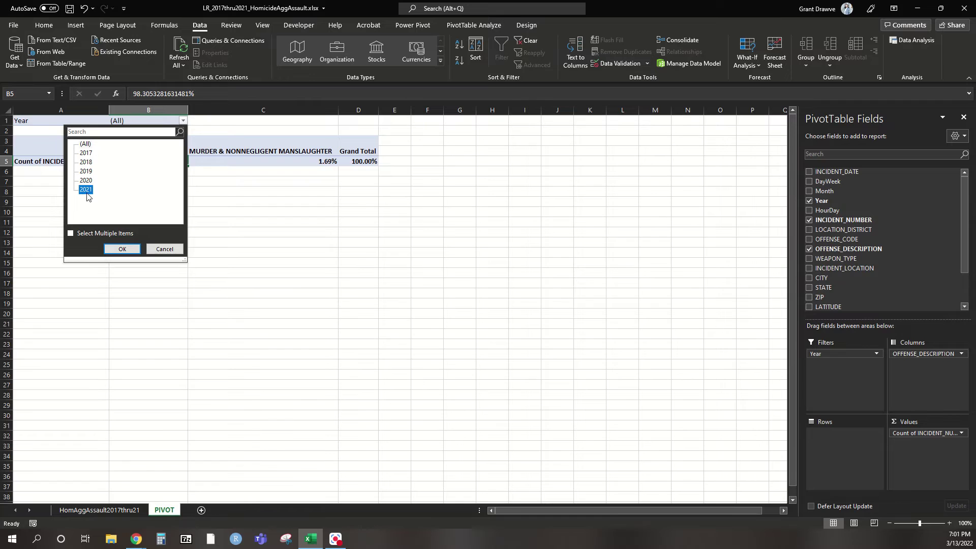
click(72, 234)
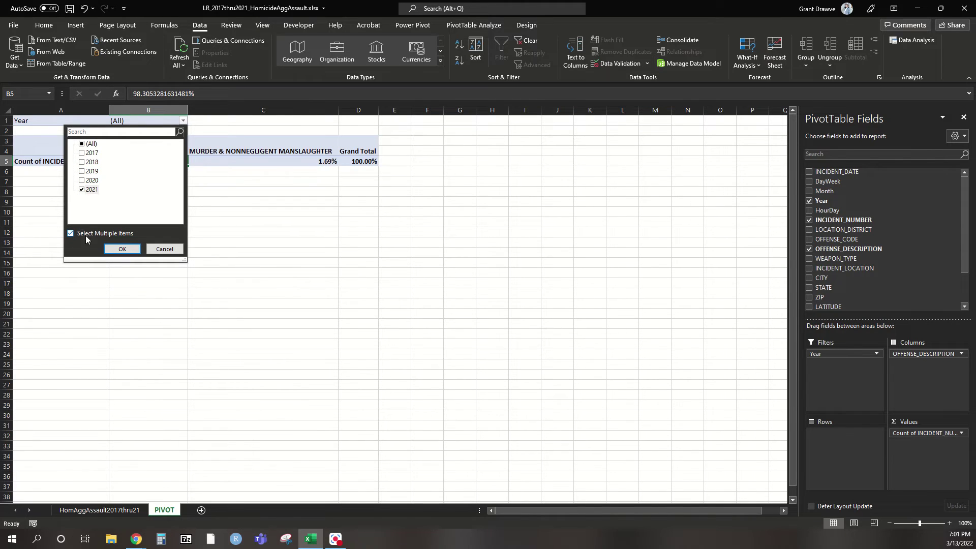
click(82, 182)
click(82, 180)
click(82, 181)
click(122, 250)
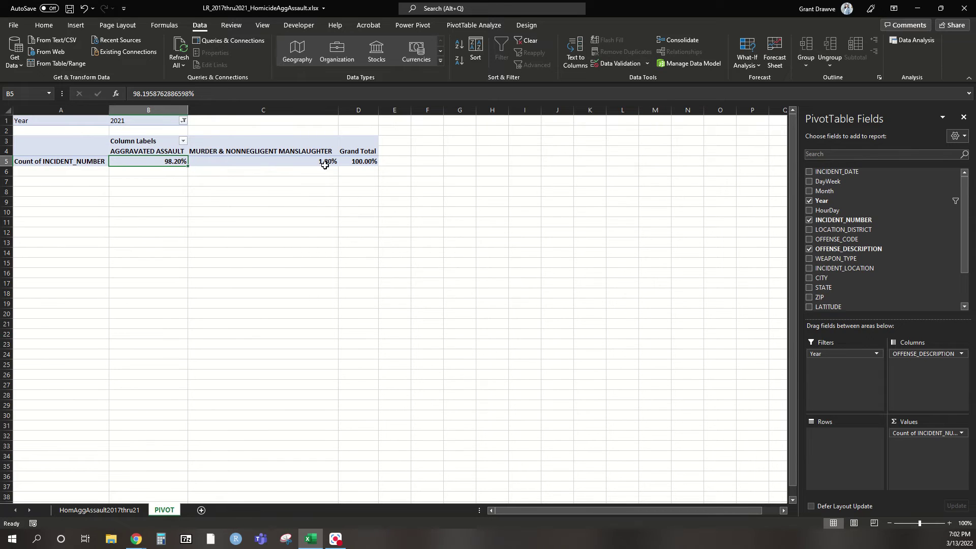
click(931, 436)
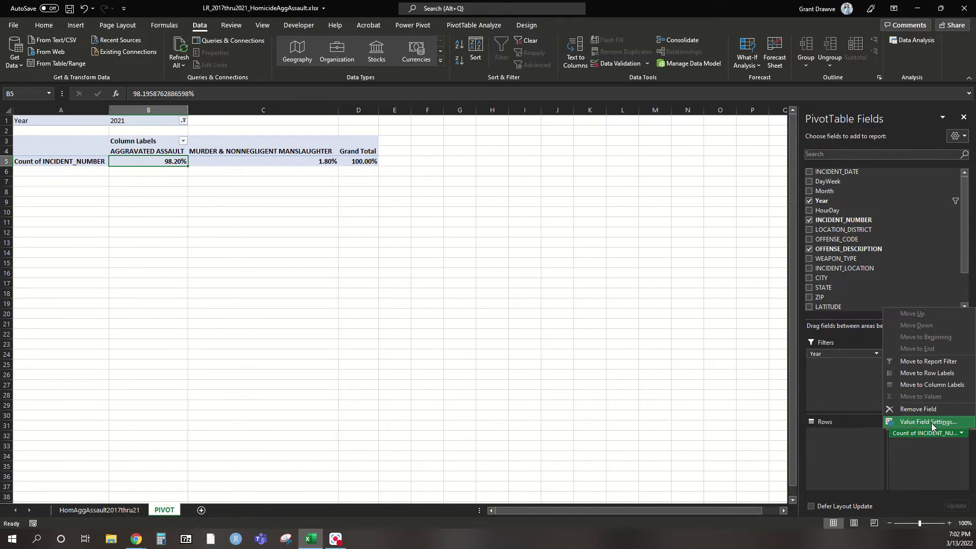
Show plain counts with No Calculation, then add WEAPON_TYPE to the rows.
click(933, 426)
click(696, 200)
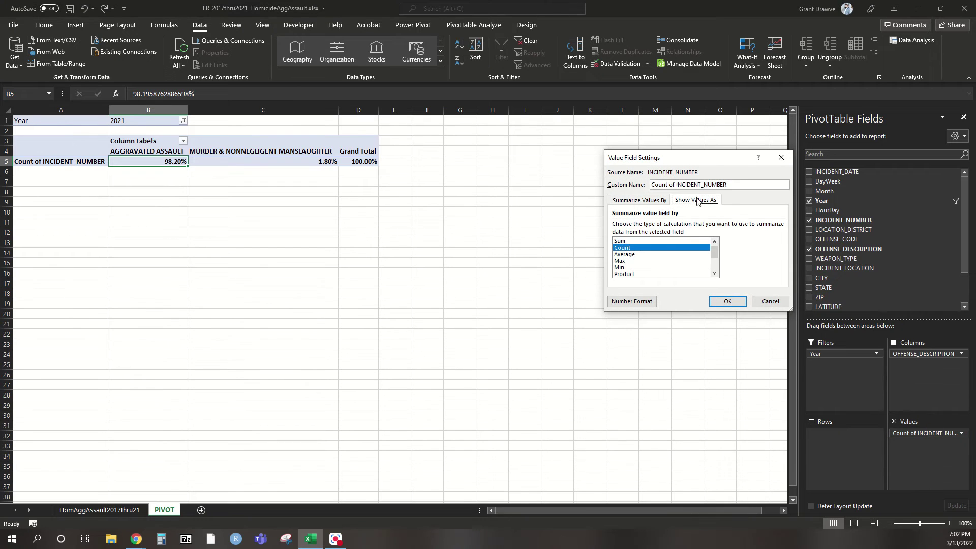
click(643, 226)
click(641, 232)
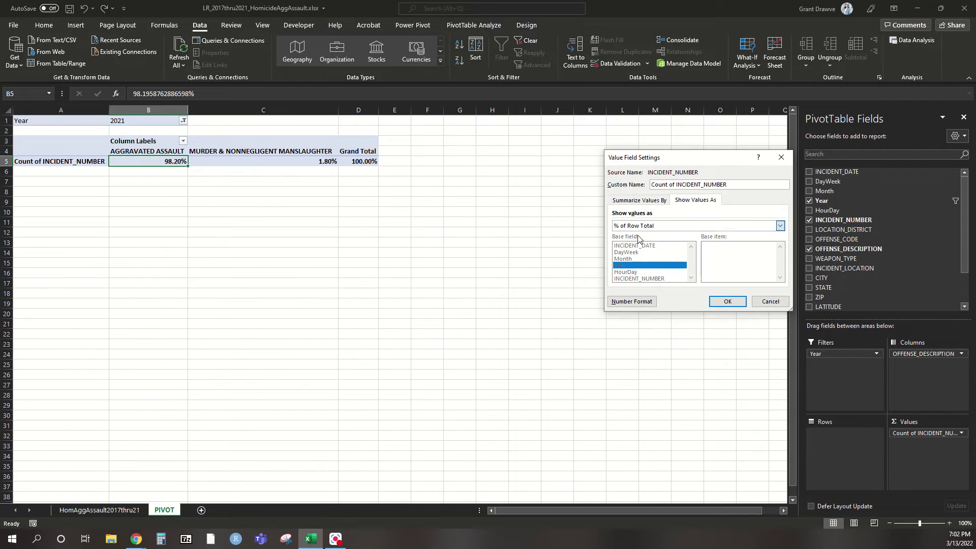
click(730, 302)
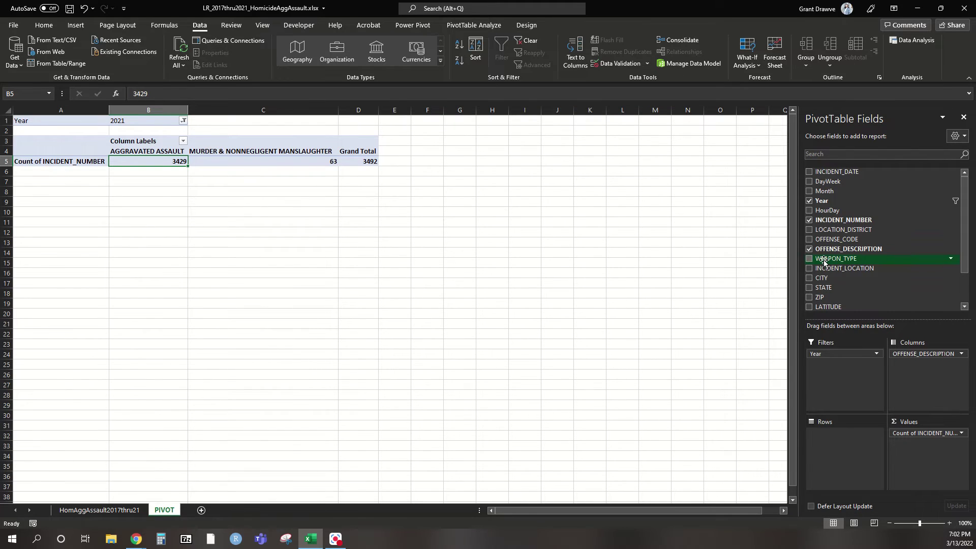
drag(824, 262, 856, 452)
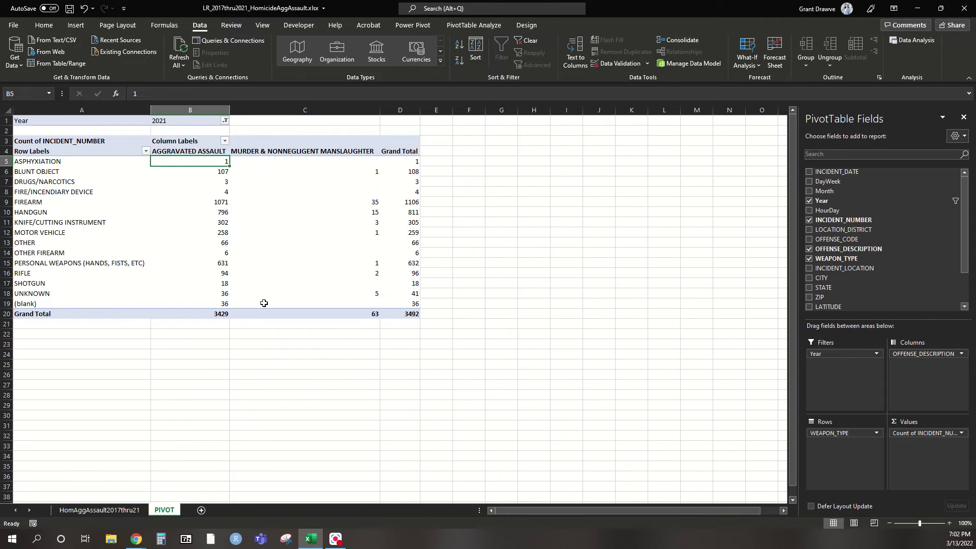
Uncheck (blank) in the weapon-type Row Labels filter, leaving 3456 incidents in 2021.
click(146, 152)
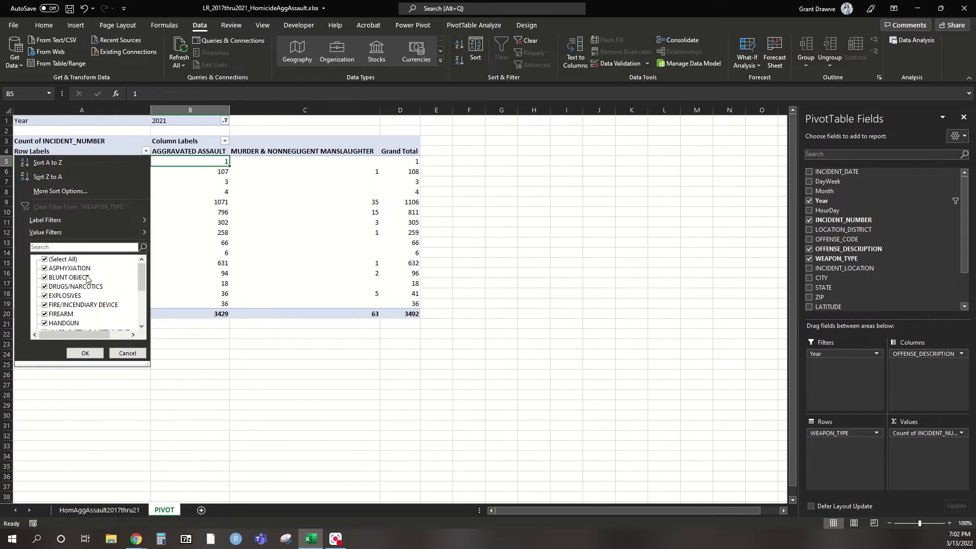
click(152, 366)
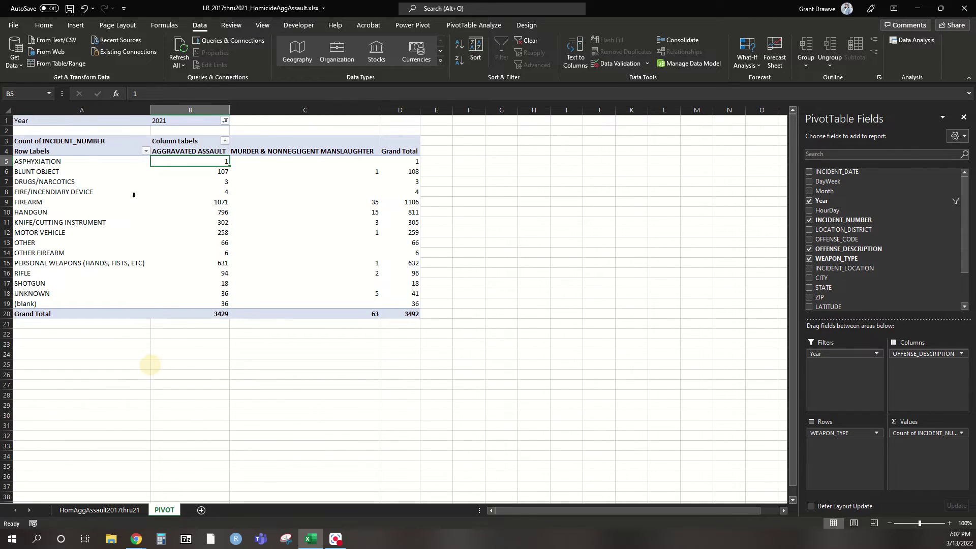
click(147, 152)
scroll(108, 311, down, 3)
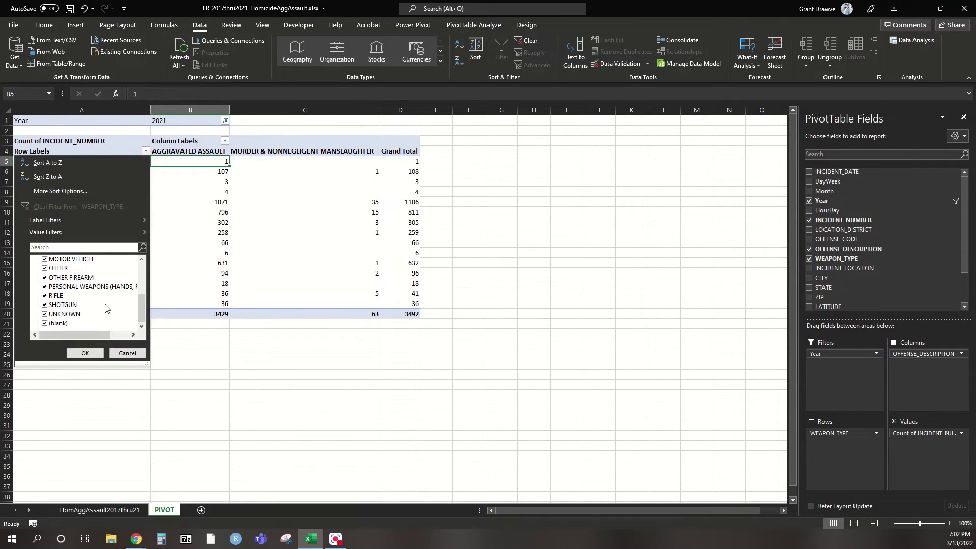
click(45, 323)
click(85, 353)
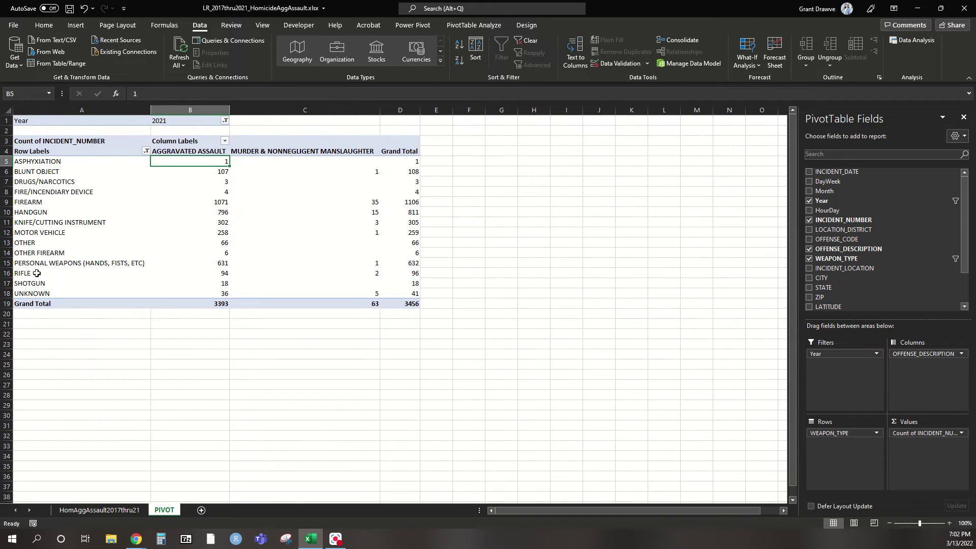
mouse_move(386, 293)
mouse_move(254, 238)
Show the weapon-type counts as % of Column Total.
click(254, 201)
click(221, 241)
click(311, 261)
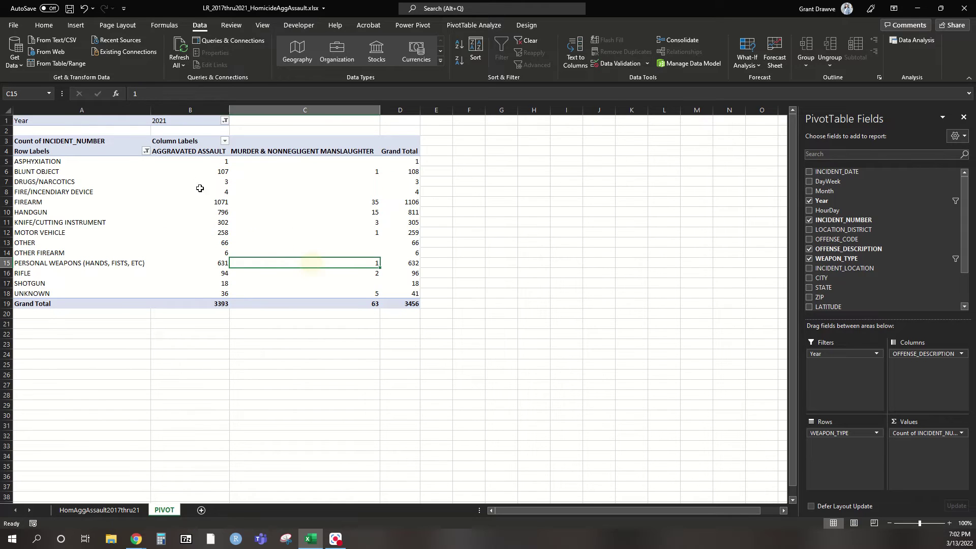
click(182, 162)
right_click(182, 162)
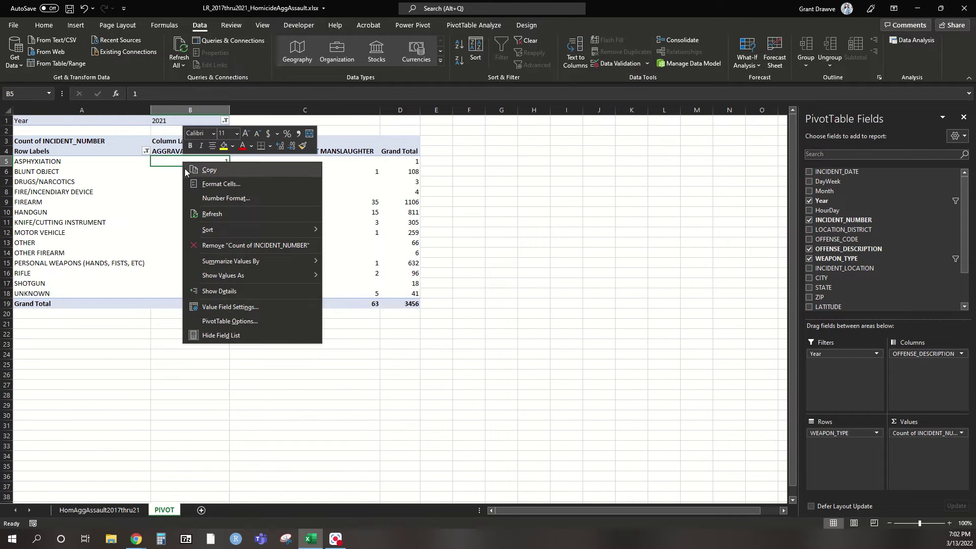
mouse_move(237, 281)
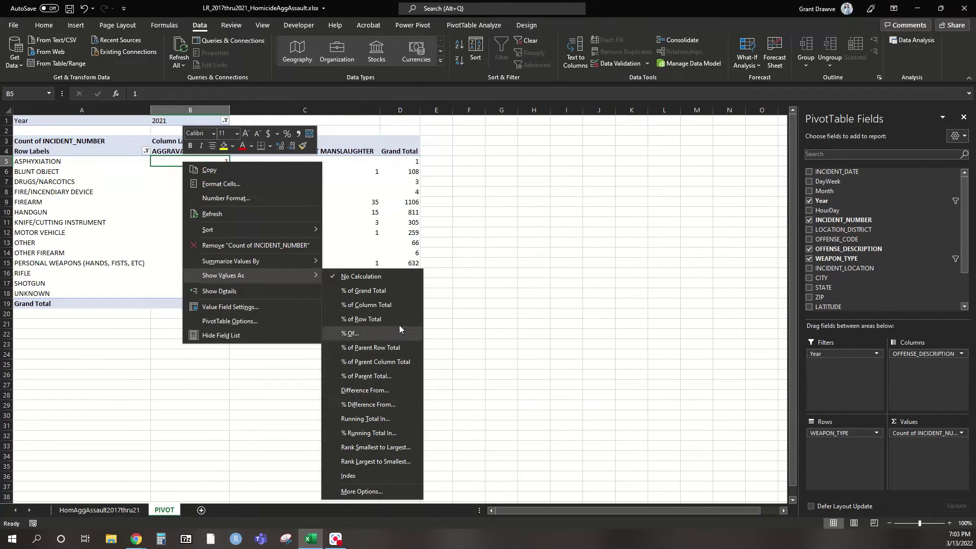
click(393, 305)
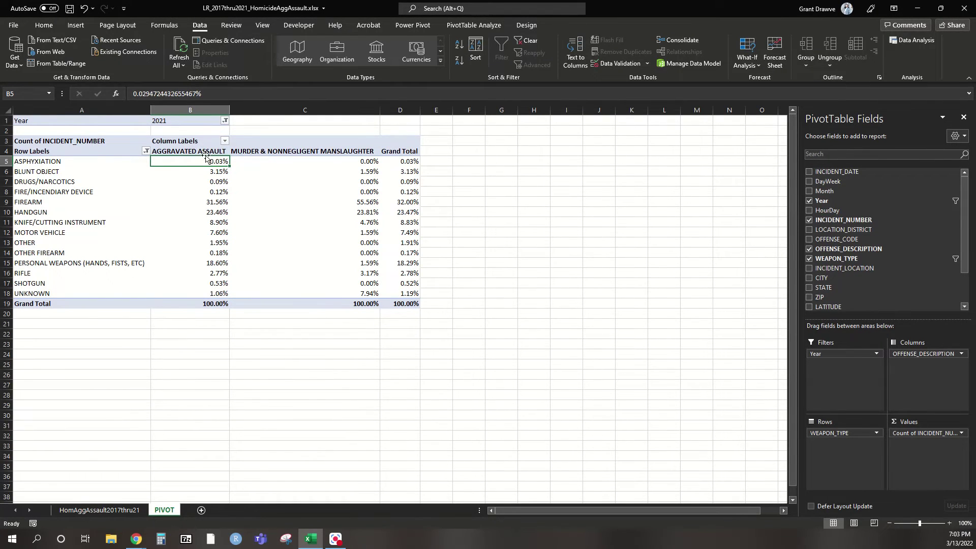
Select the FIREARM and HANDGUN rows and the murder percentages to compare them.
mouse_move(202, 204)
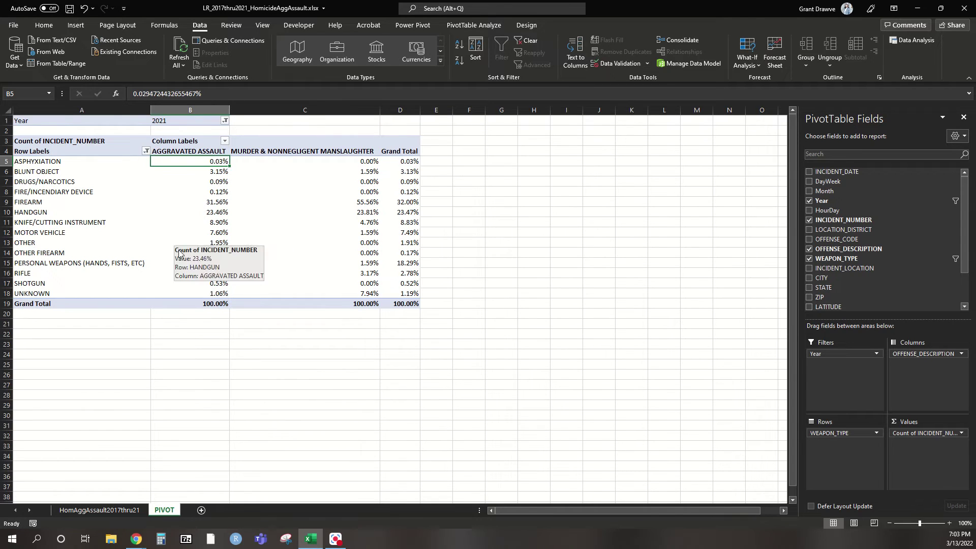
mouse_move(204, 254)
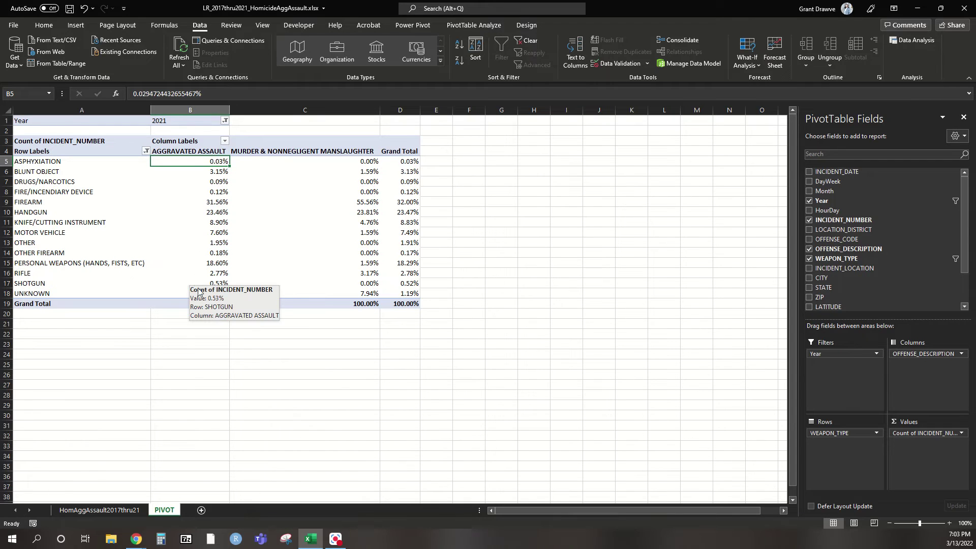
mouse_move(198, 293)
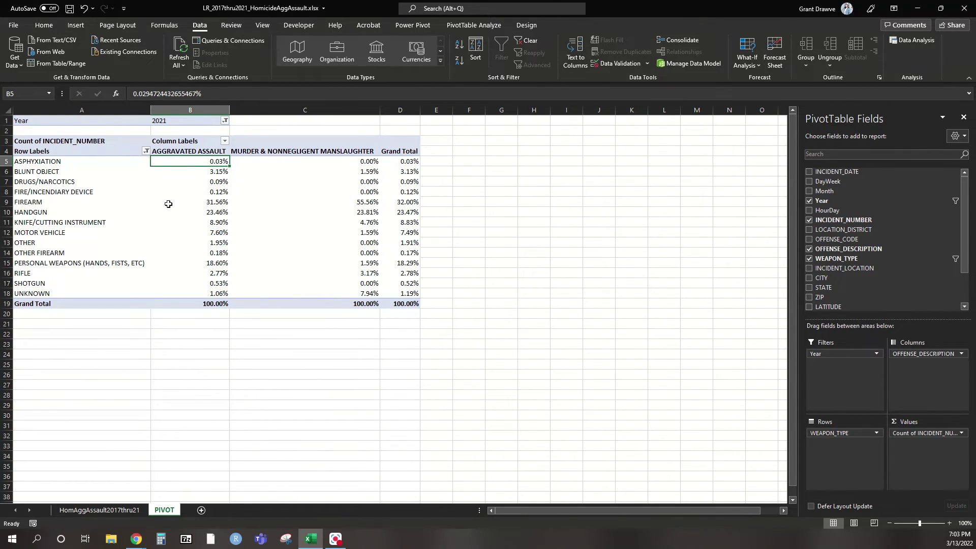
drag(7, 202, 8, 212)
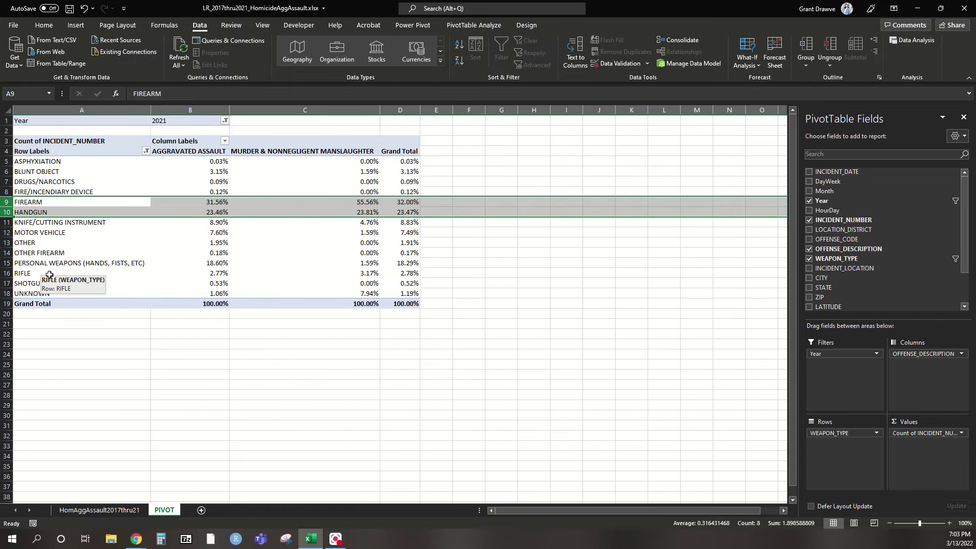
click(353, 110)
click(339, 146)
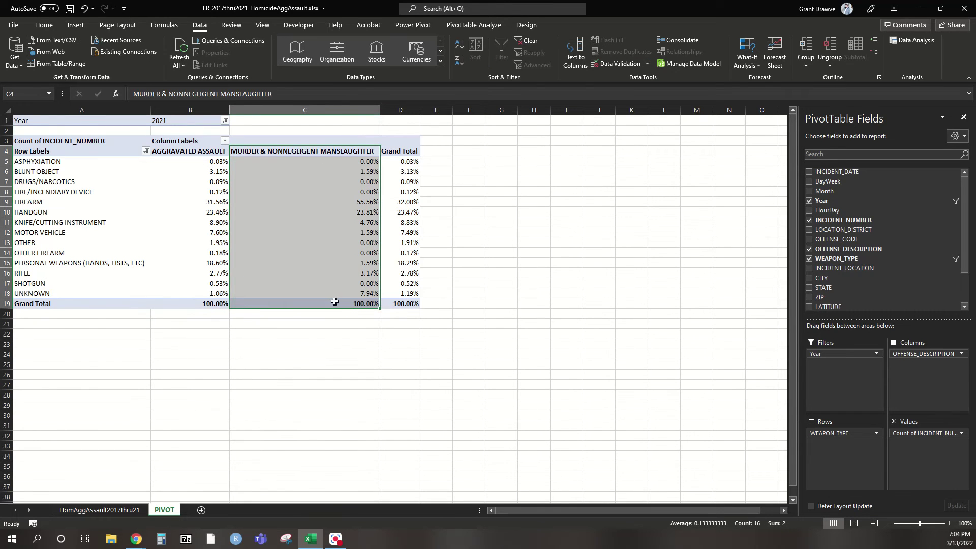
Switch the pivot values to % of Row Total, e.g. firearms 96.84% assault, 3.16% murder.
right_click(327, 171)
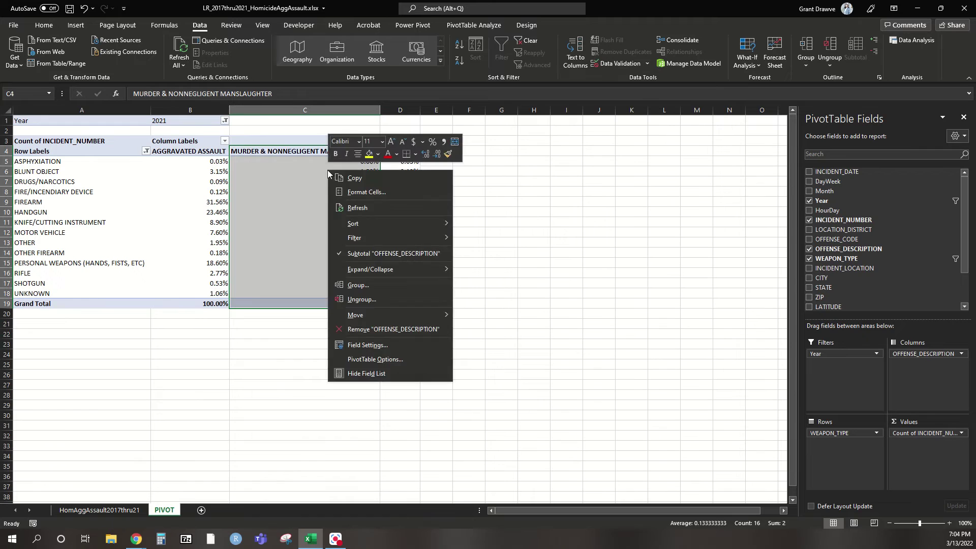
click(261, 186)
click(264, 182)
right_click(270, 181)
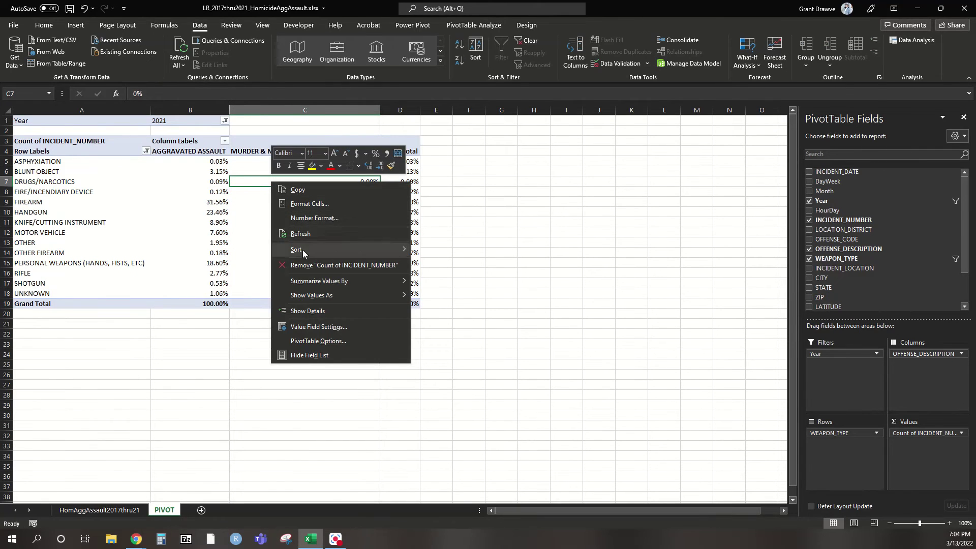
mouse_move(311, 297)
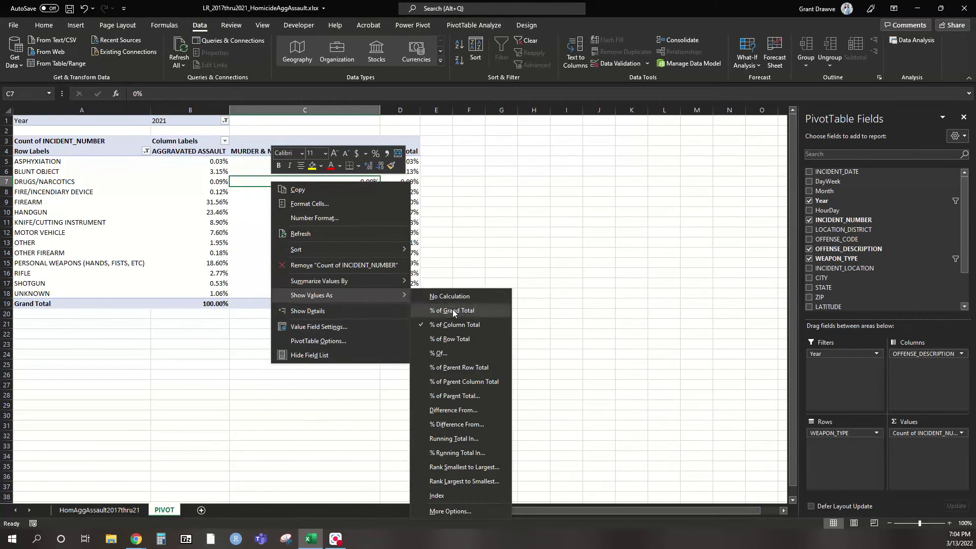
click(456, 338)
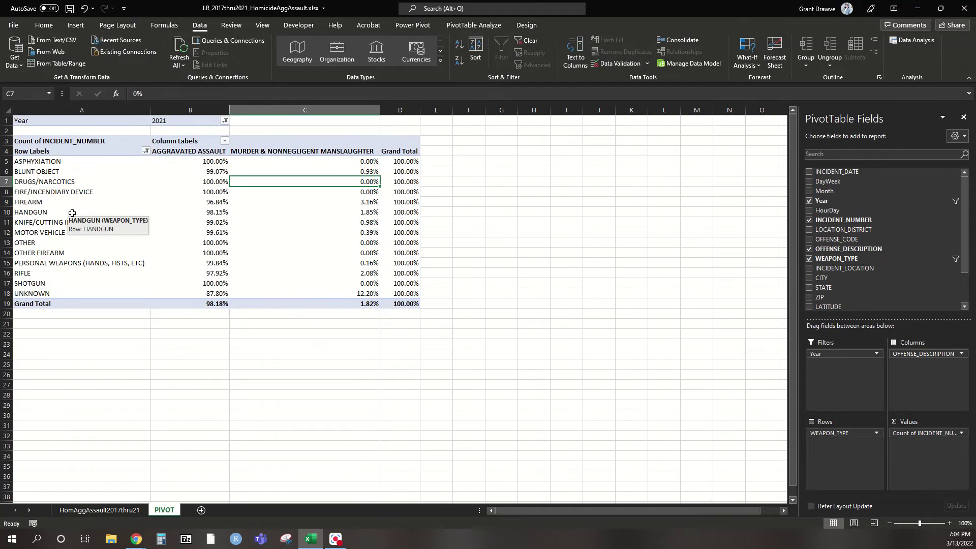
Select the HANDGUN row to inspect its row percentages.
click(6, 212)
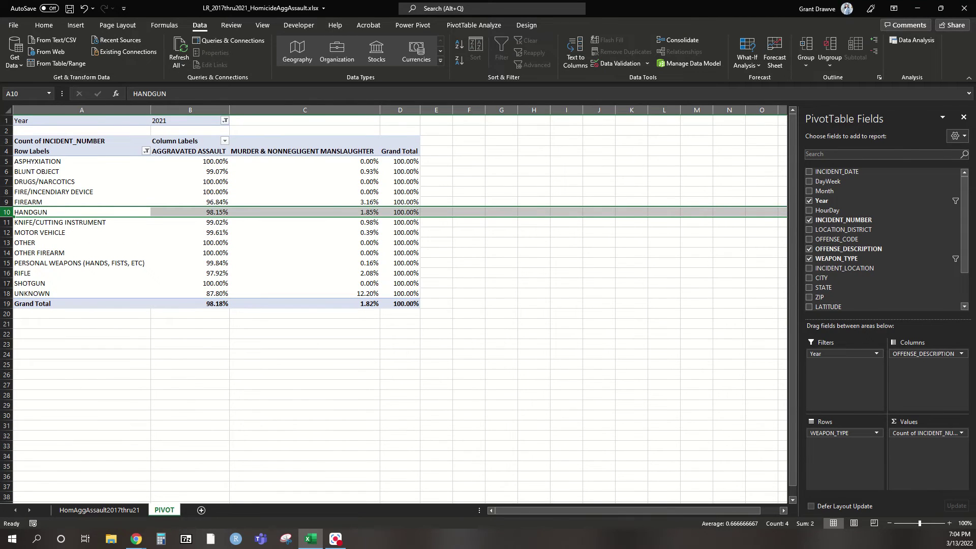
mouse_move(203, 212)
mouse_move(336, 213)
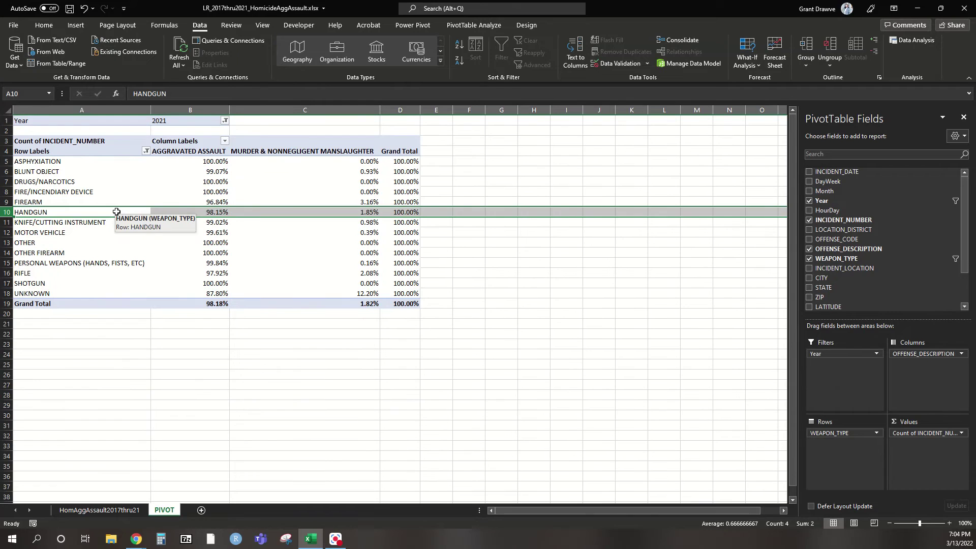
right_click(179, 214)
Set Show Values As to No Calculation, restoring raw counts like 1071 firearm assaults.
click(373, 179)
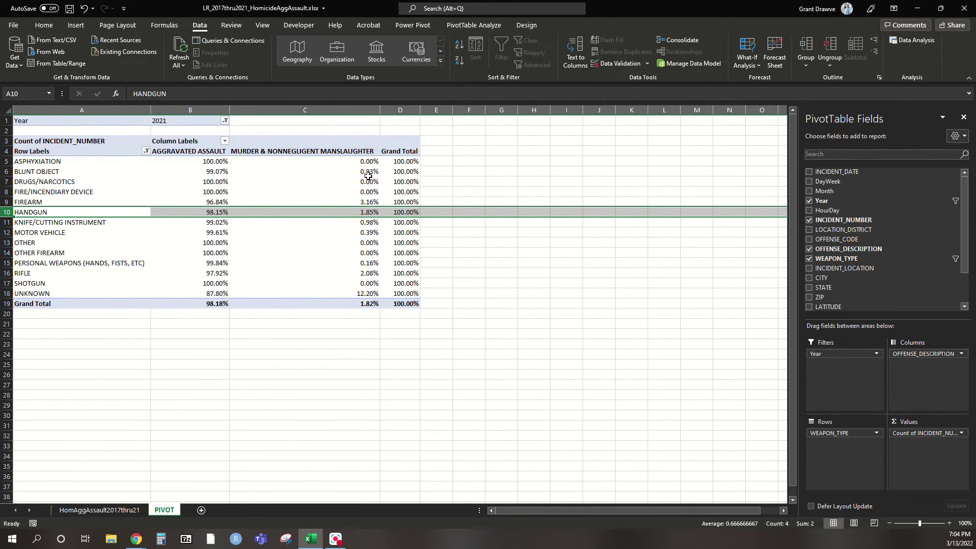
click(339, 173)
right_click(335, 173)
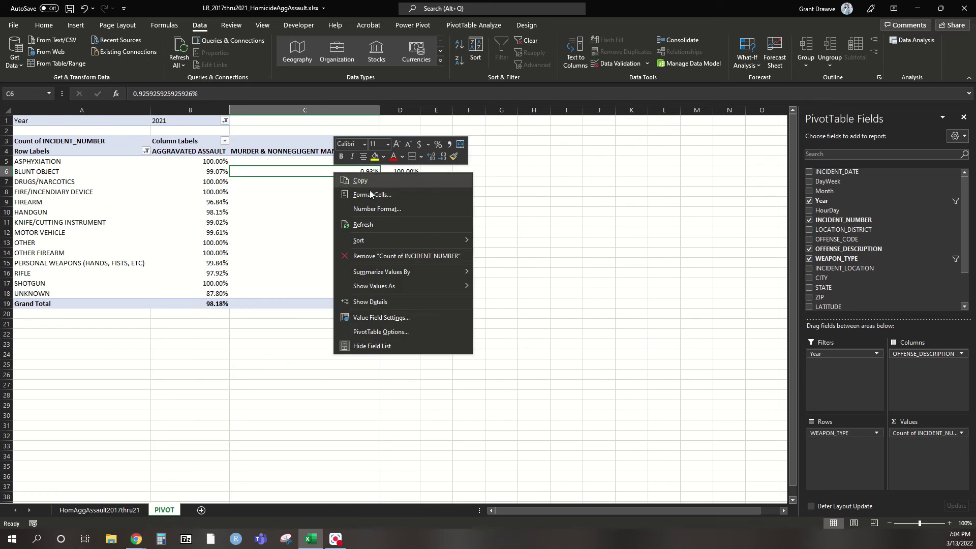
mouse_move(391, 286)
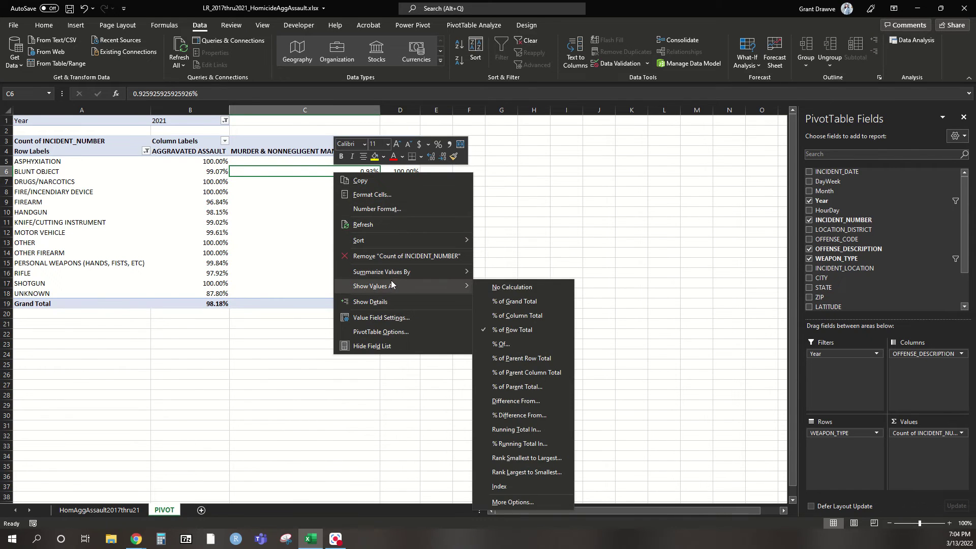
click(519, 290)
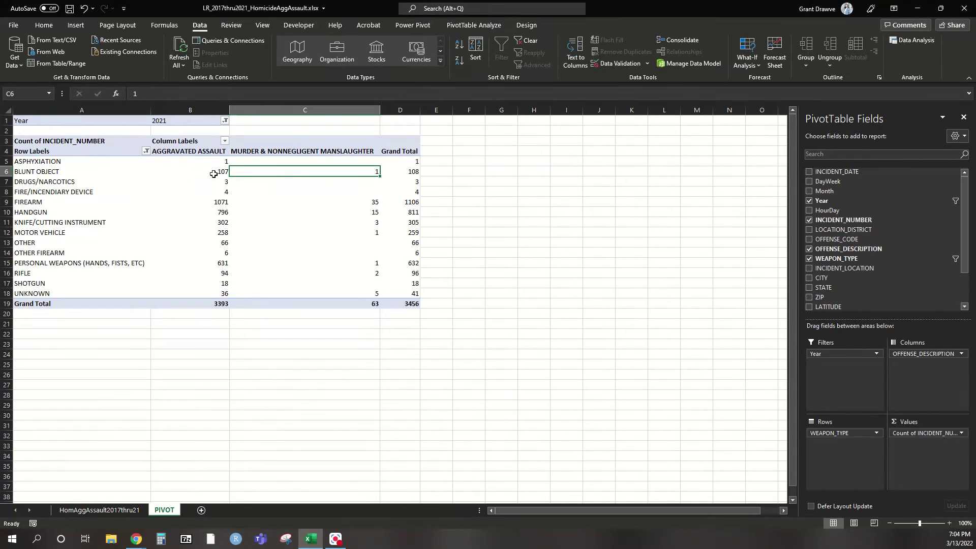
mouse_move(206, 161)
drag(206, 161, 214, 293)
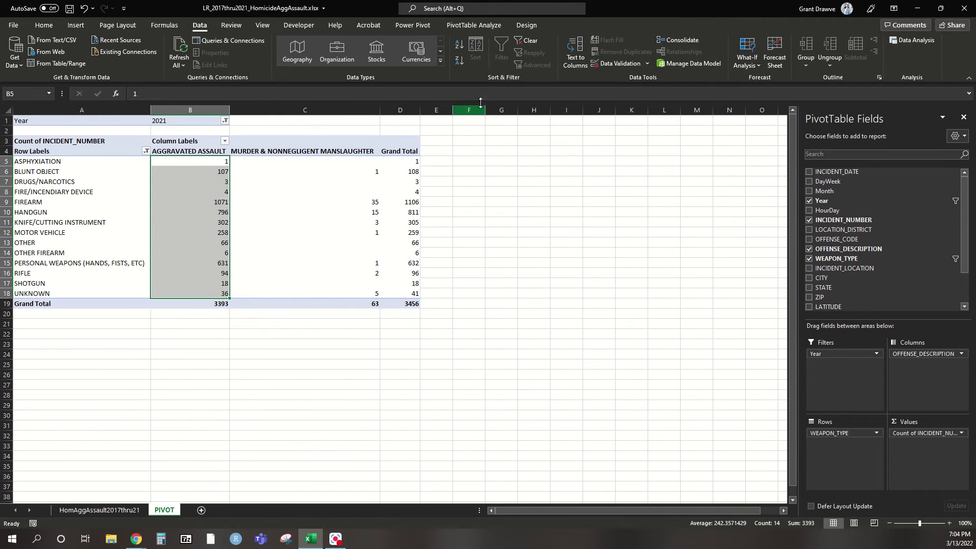
Replace WEAPON_TYPE with Year in the pivot rows and clear the Year filter.
click(181, 174)
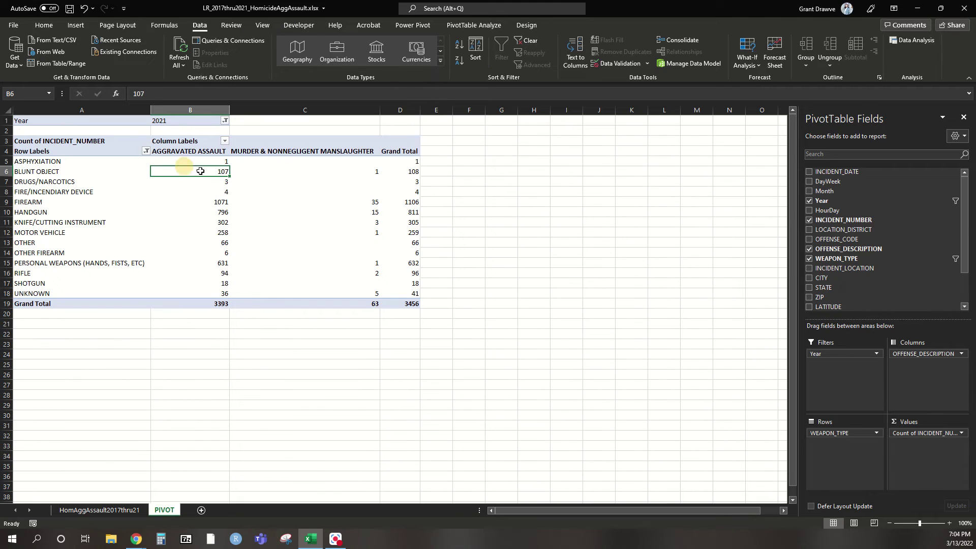
click(855, 435)
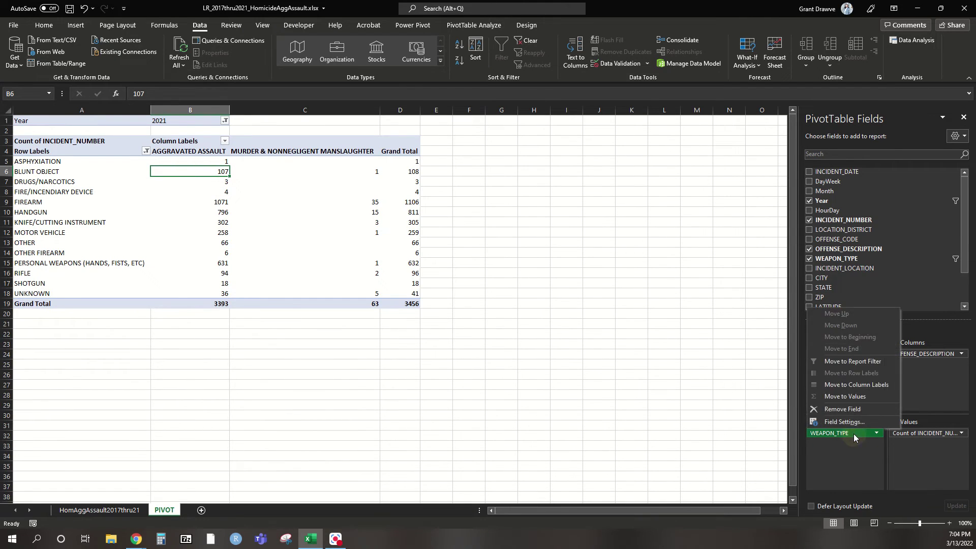
click(844, 410)
drag(830, 354, 832, 446)
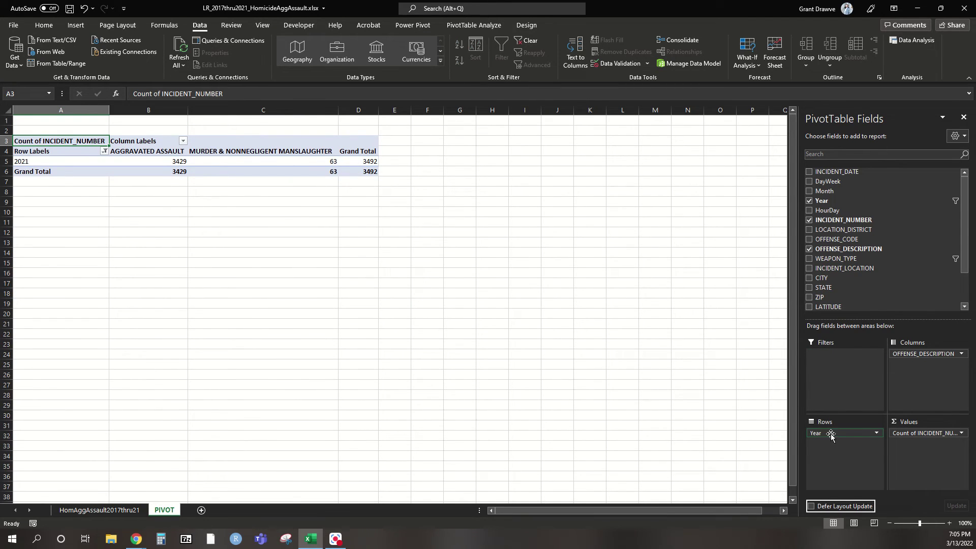
click(105, 151)
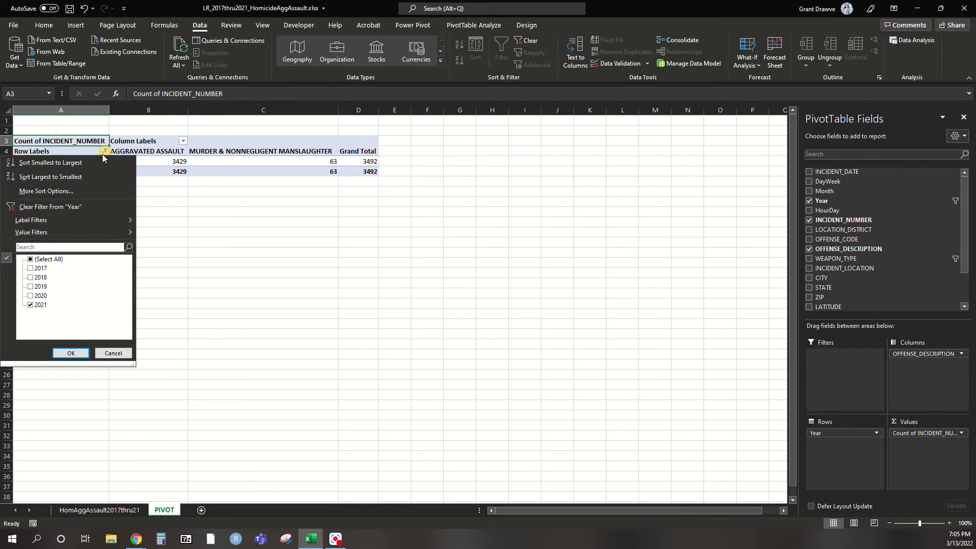
click(30, 206)
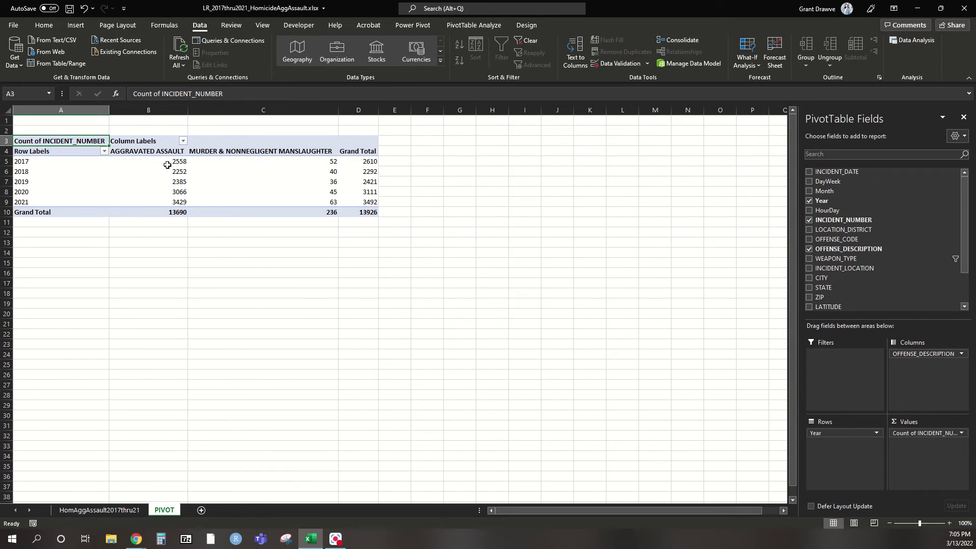
Apply a green-to-red colour scale to the yearly assault counts in B5:B9.
mouse_move(165, 163)
drag(166, 163, 163, 203)
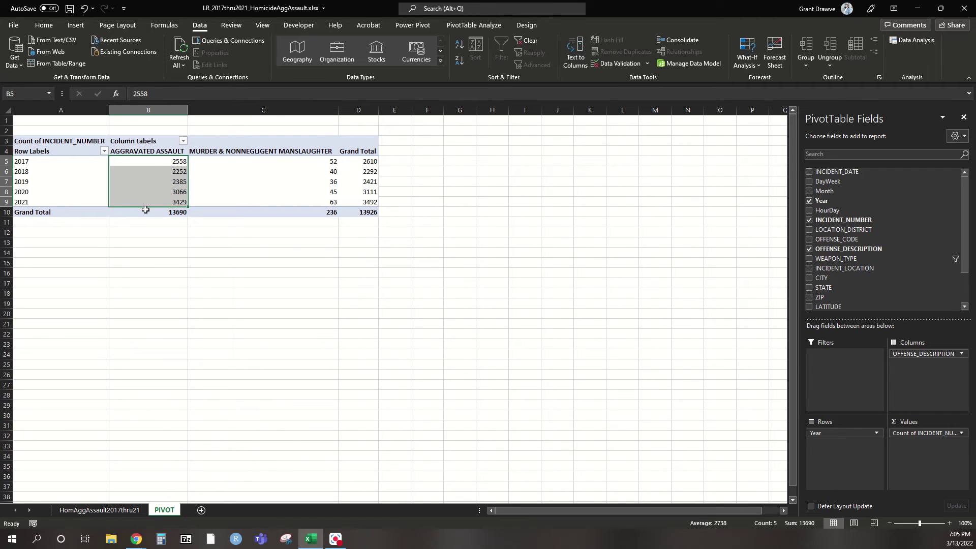
click(41, 26)
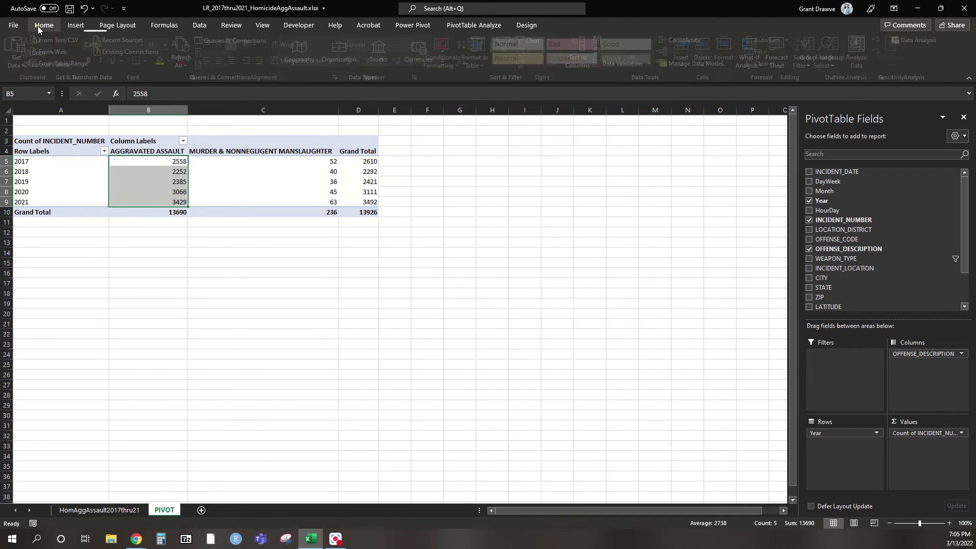
drag(131, 162, 138, 195)
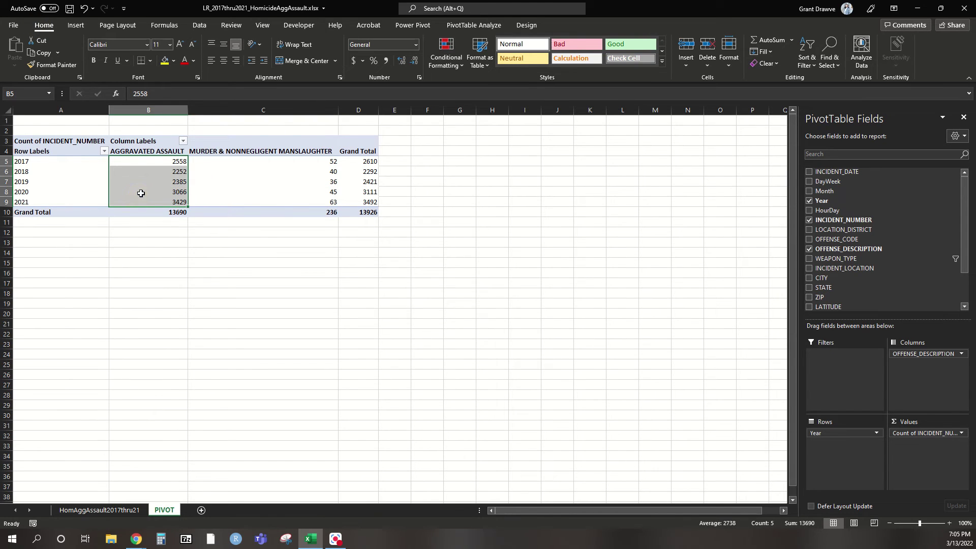
click(435, 67)
mouse_move(468, 161)
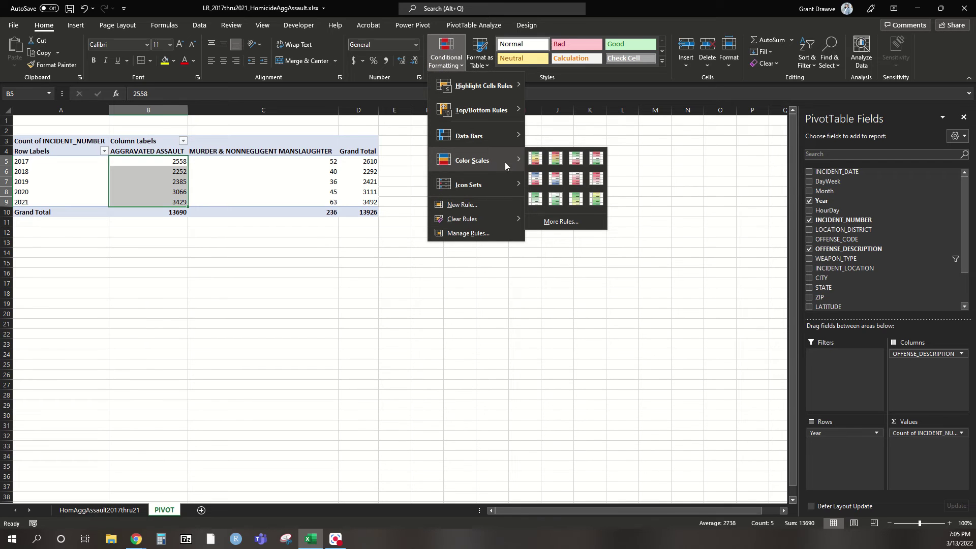
click(555, 159)
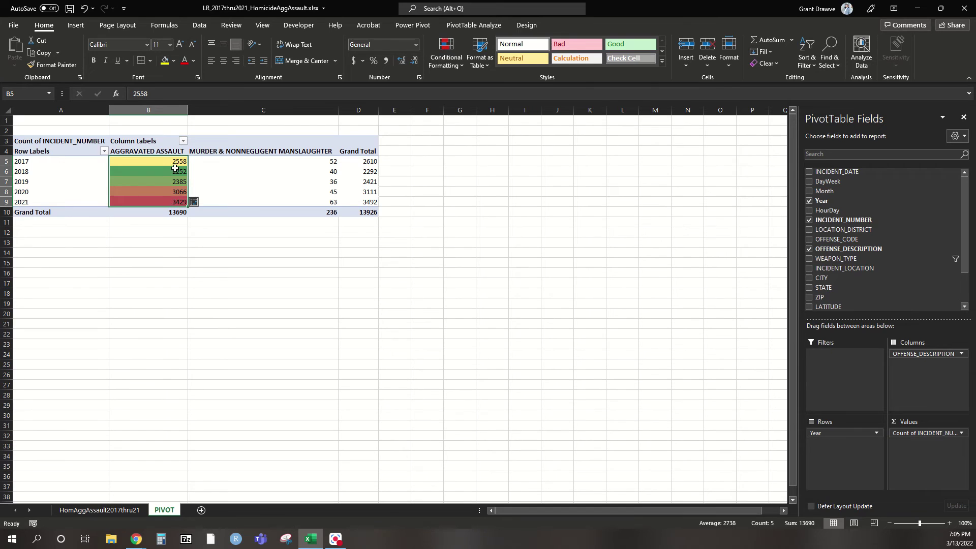
Apply the same green-to-red colour scale to the yearly homicide counts in C5:C9.
drag(311, 164, 311, 203)
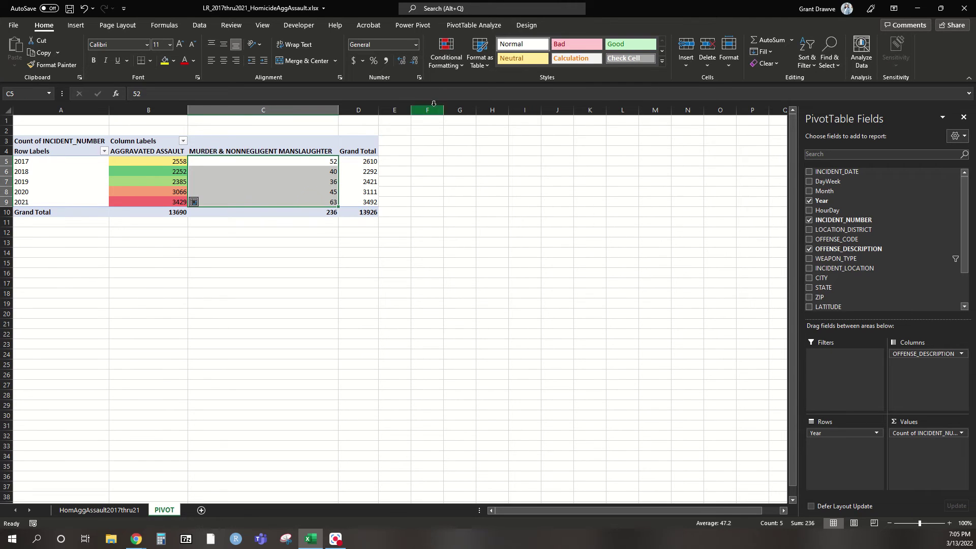
click(441, 64)
mouse_move(449, 159)
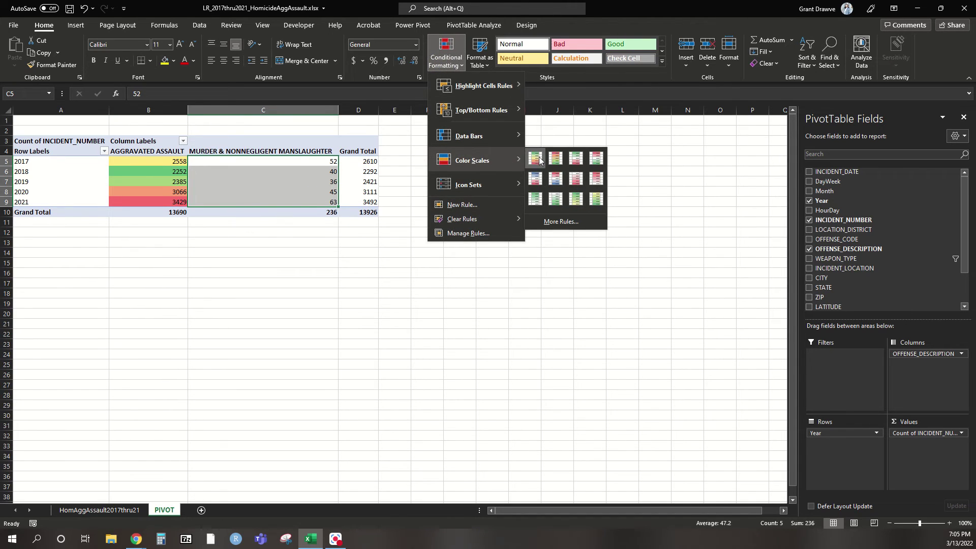
click(563, 159)
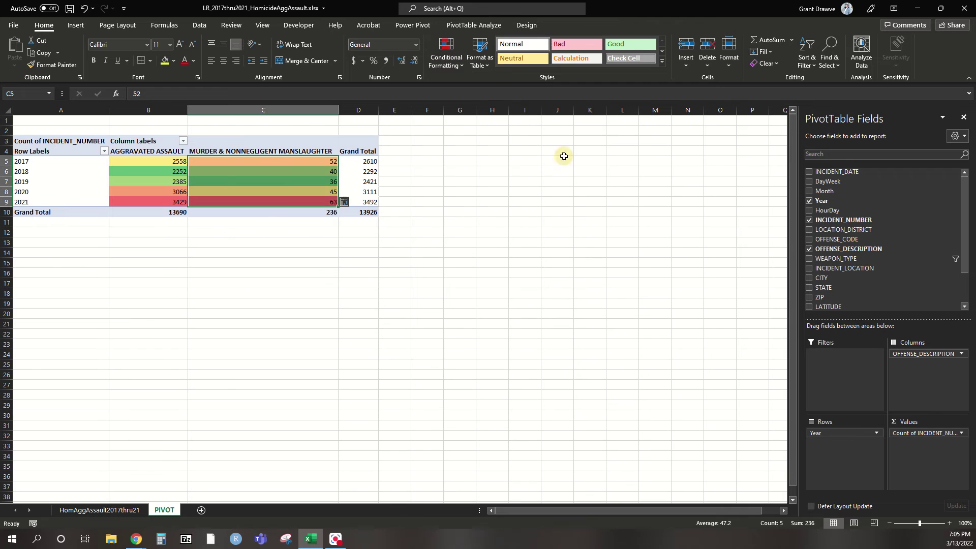
click(492, 248)
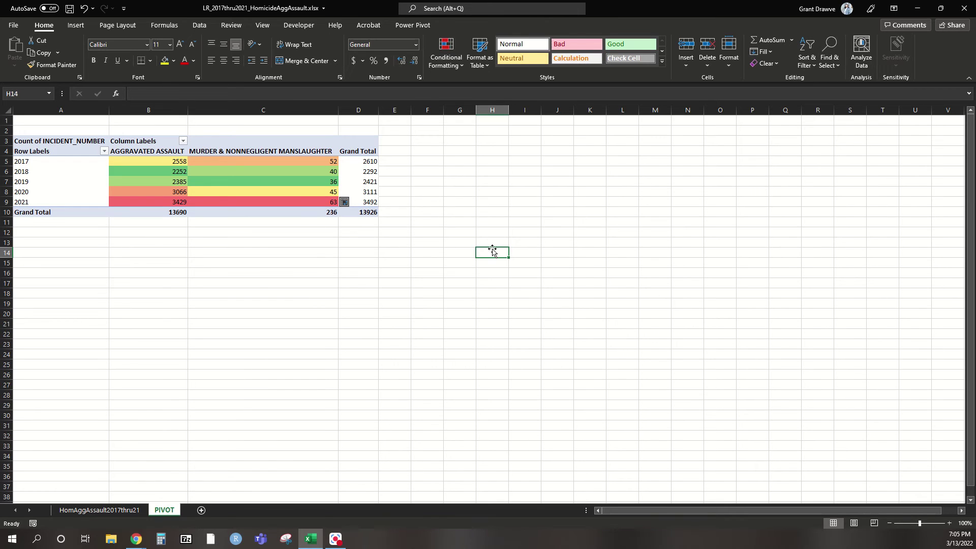
click(324, 200)
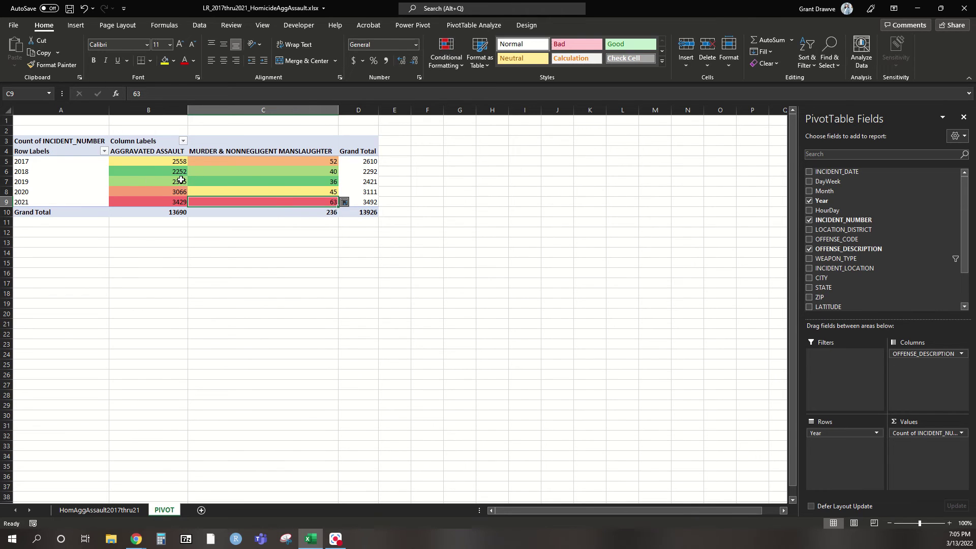
Rename the row header to Year, blank the count caption, and label columns Incident Type.
click(65, 152)
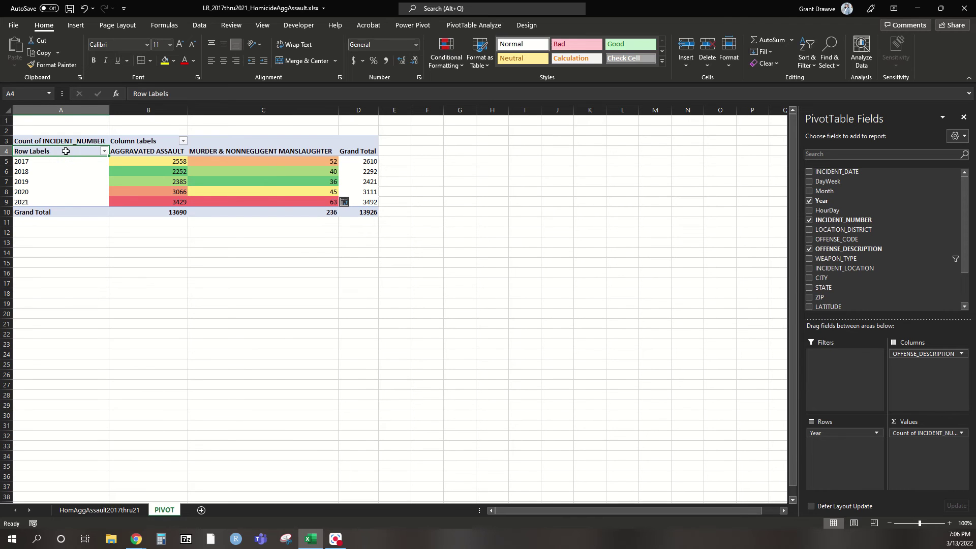
text(Year)
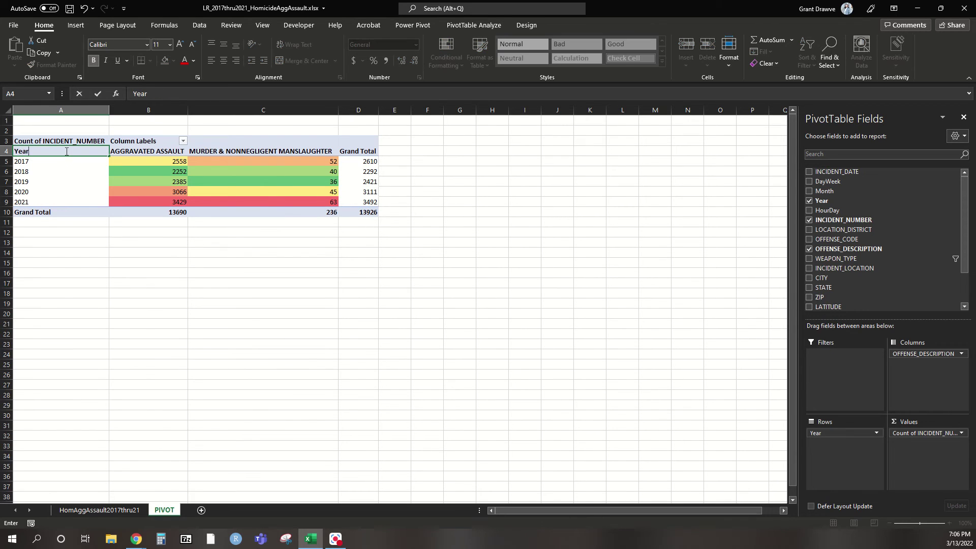
key(Return)
click(70, 141)
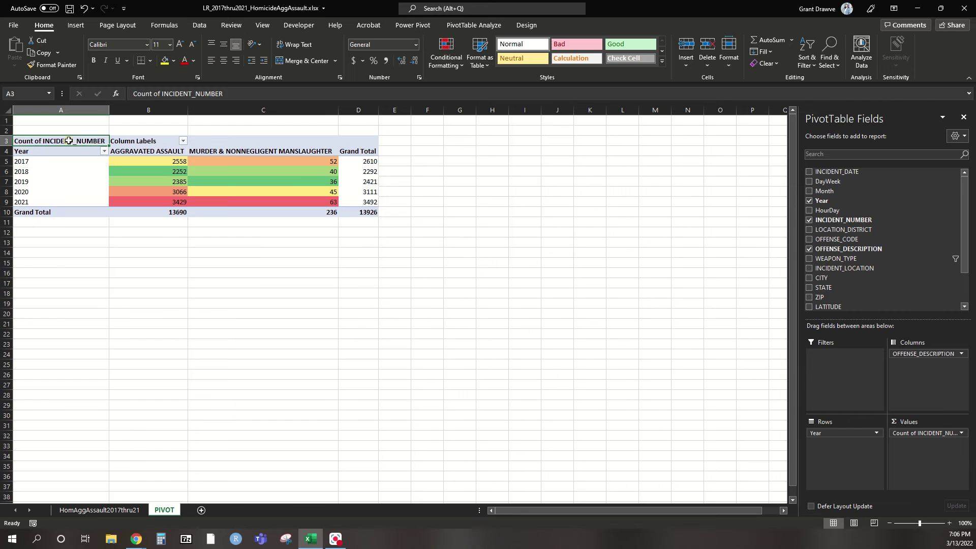
key(BackSpace)
click(118, 141)
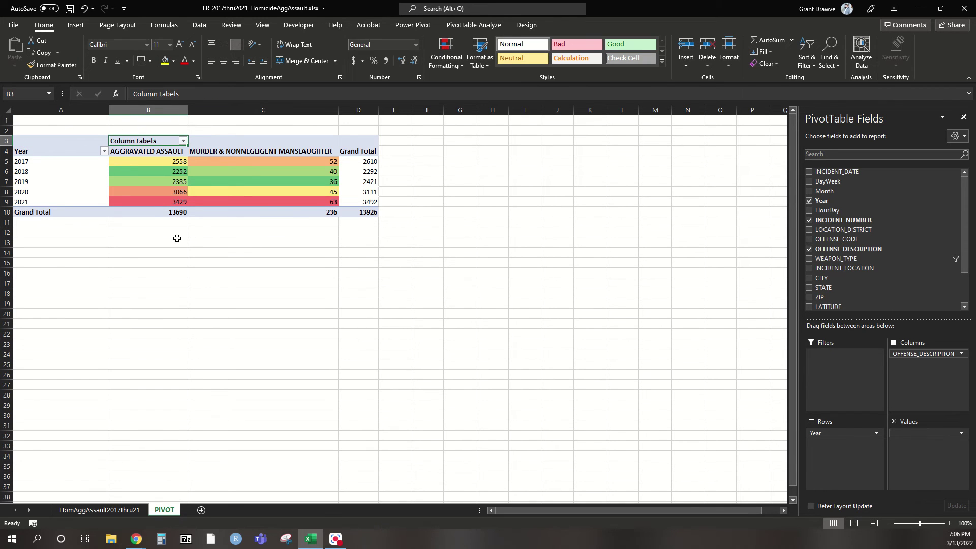
text(Incide)
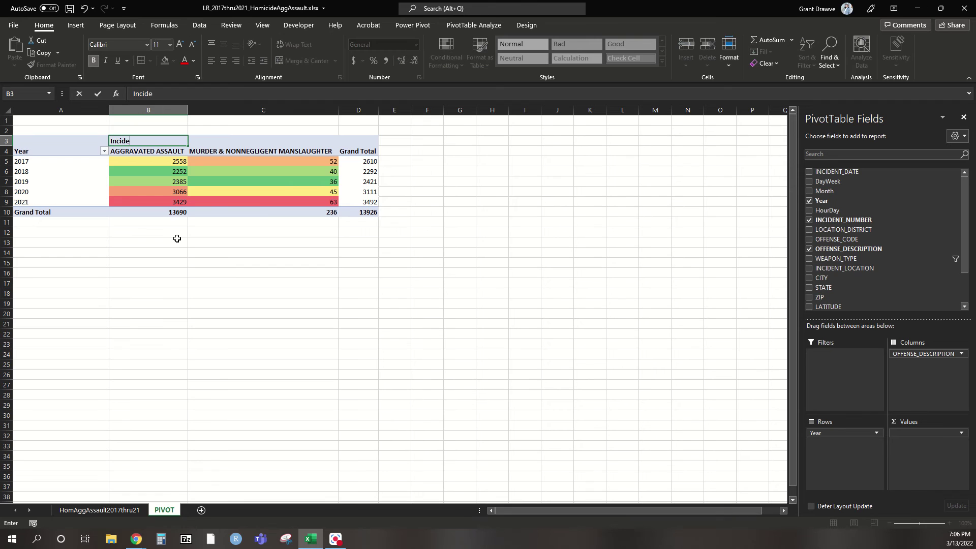
text(nt Type)
key(Return)
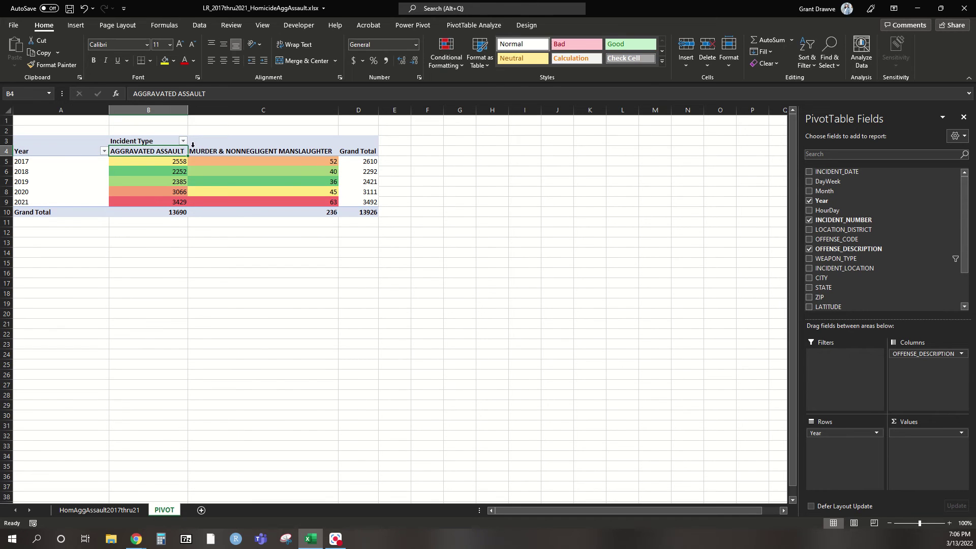
click(178, 169)
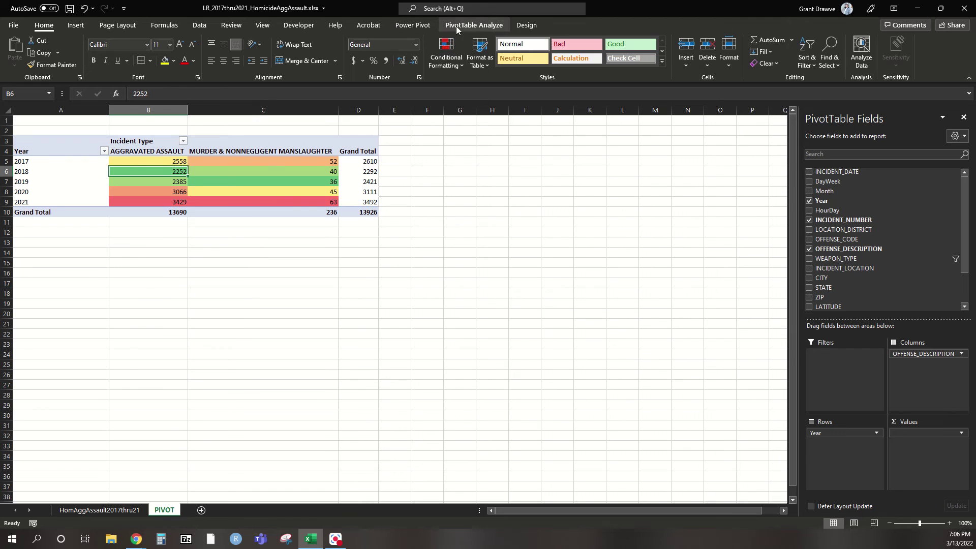
Insert a combo PivotChart: AGGRAVATED ASSAULT as a line, MURDER as clustered columns.
click(473, 25)
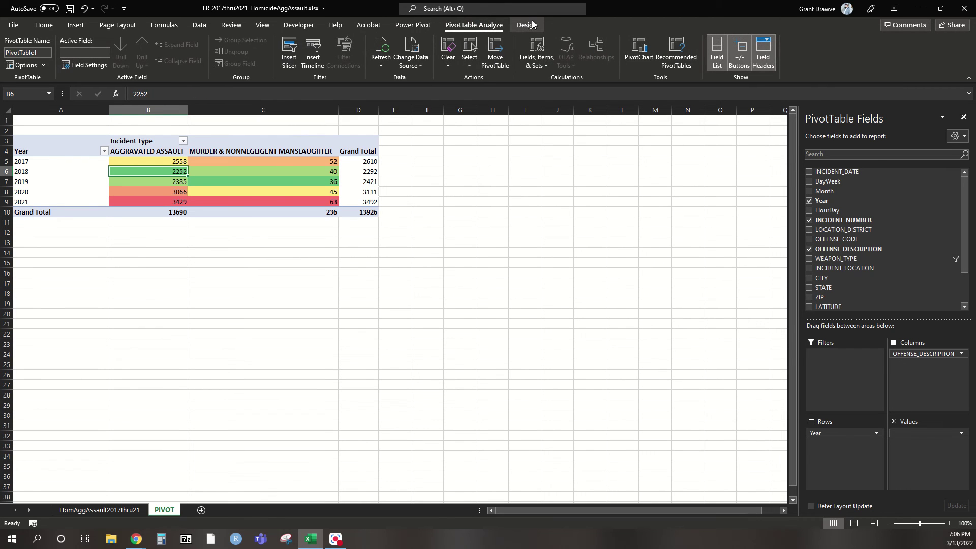
click(632, 61)
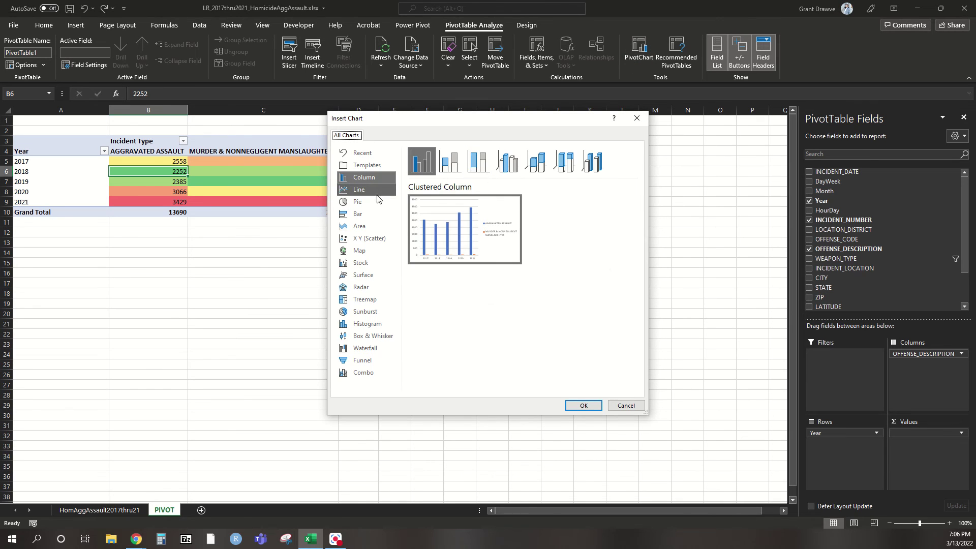
click(373, 192)
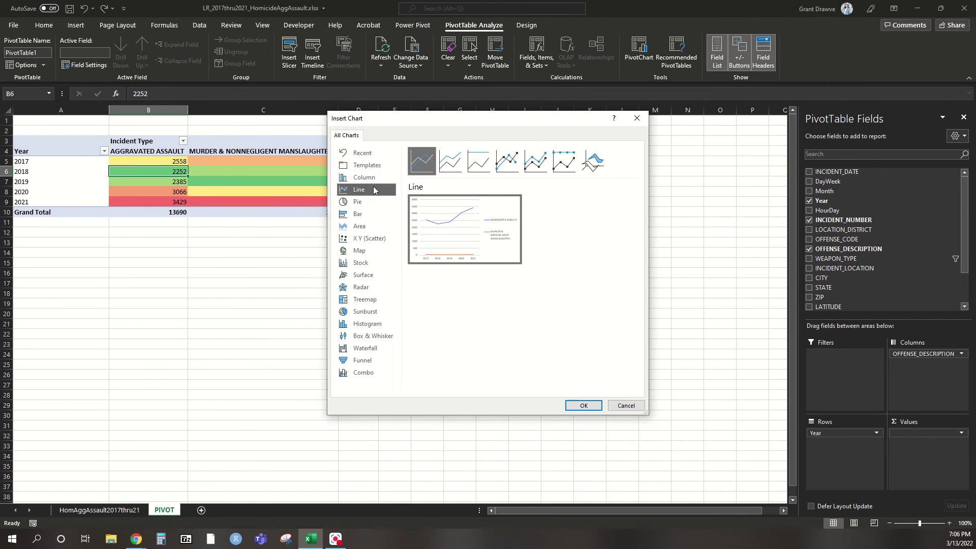
click(365, 372)
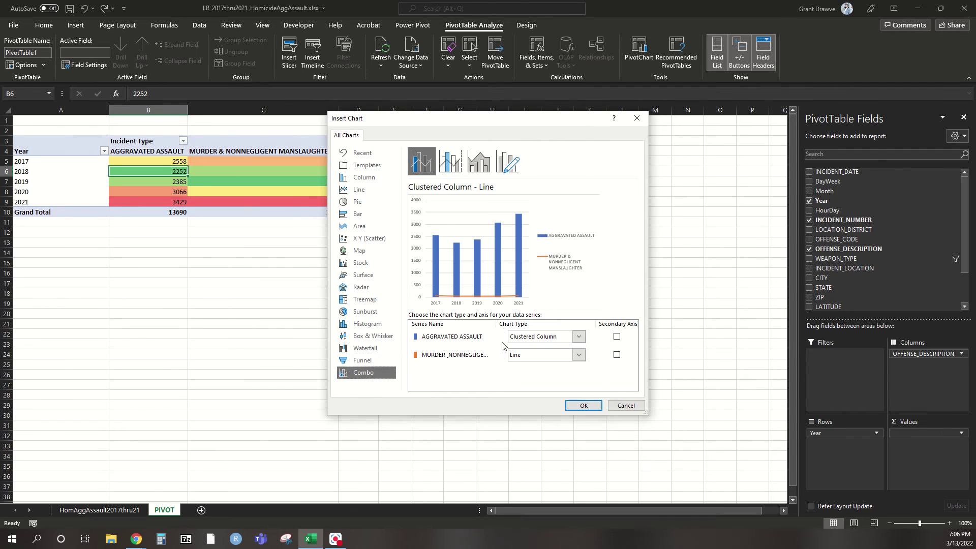
click(554, 337)
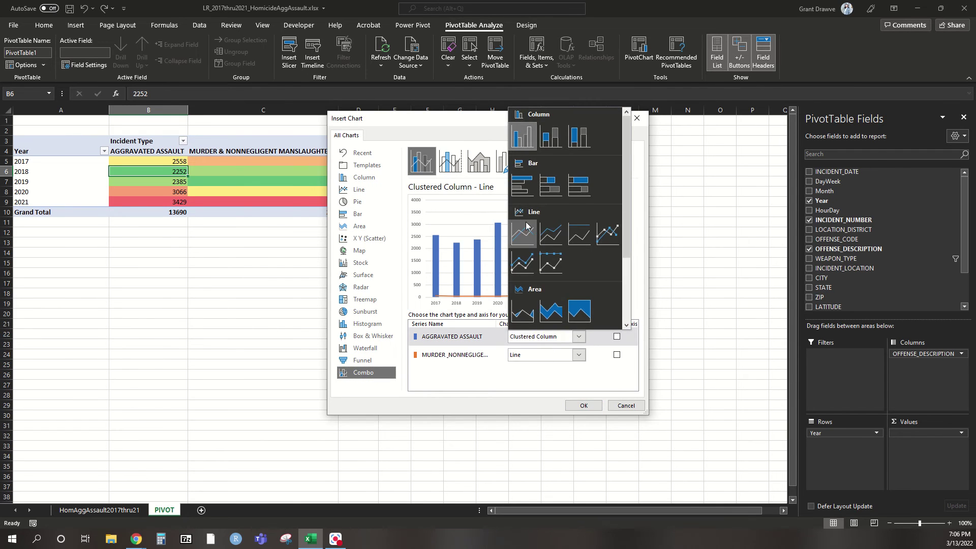
click(523, 245)
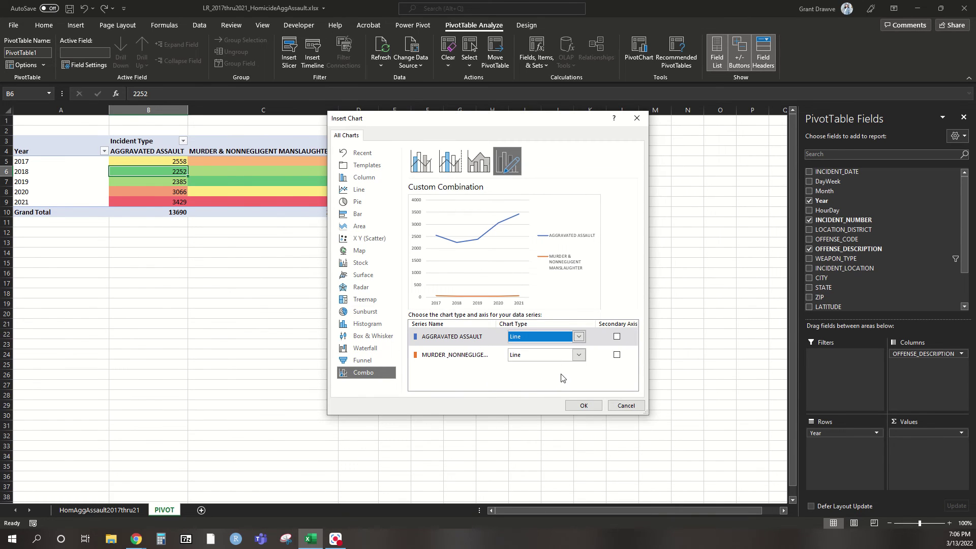
click(561, 357)
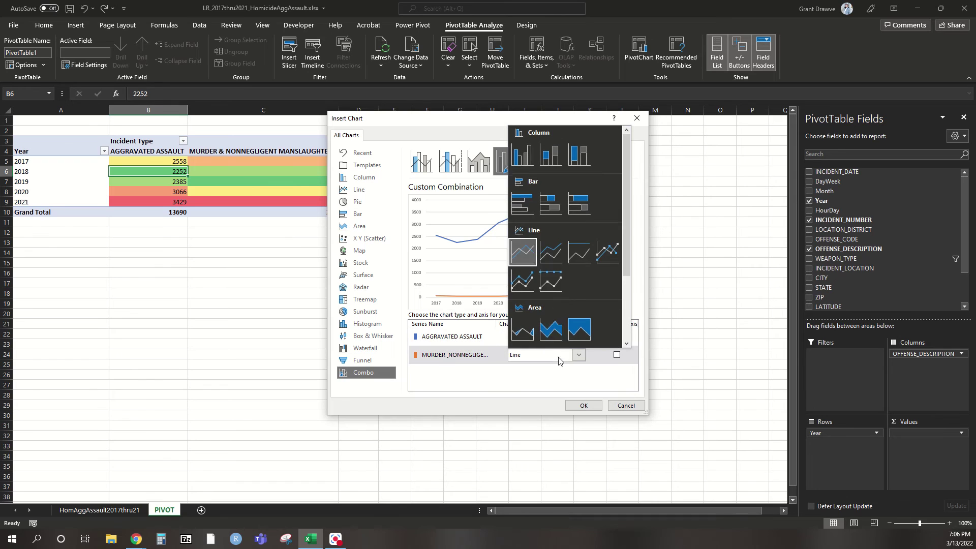
click(523, 155)
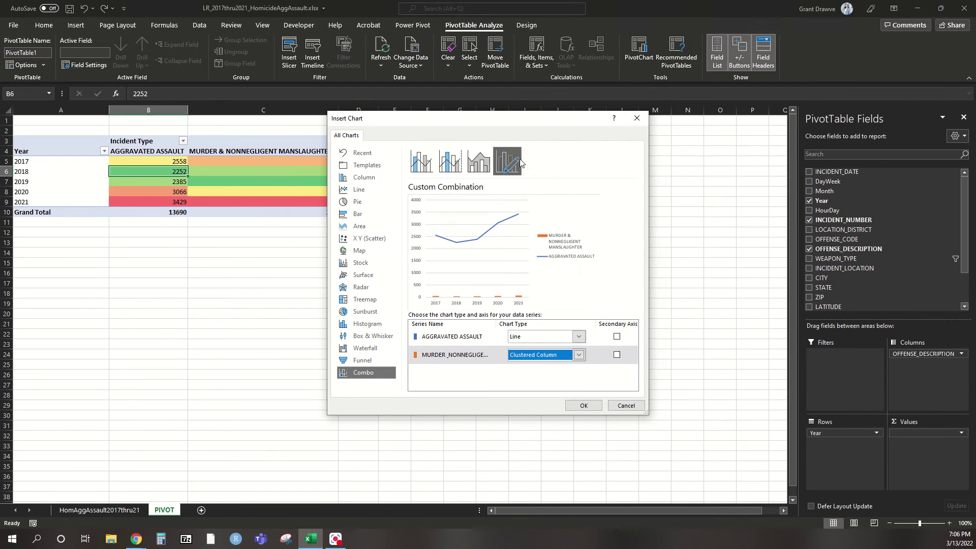
click(538, 357)
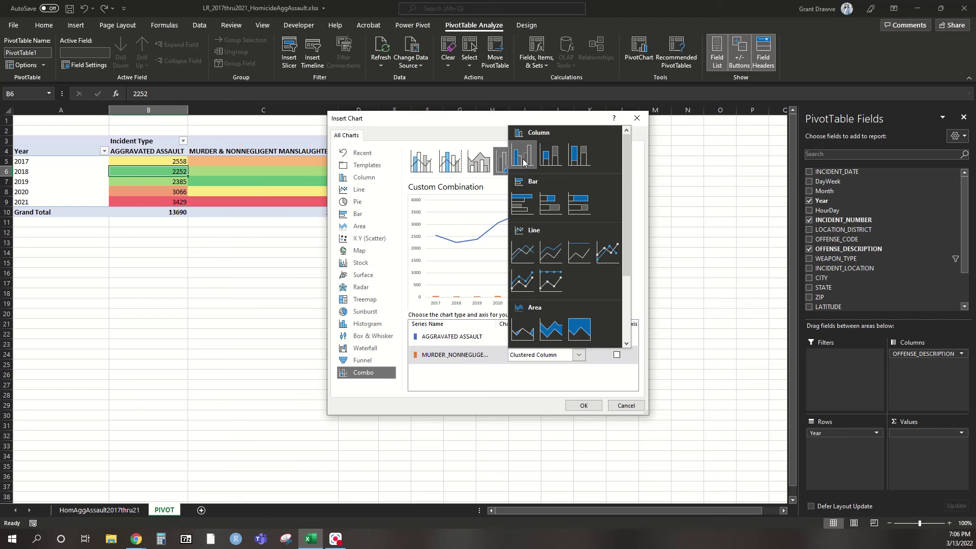
click(583, 406)
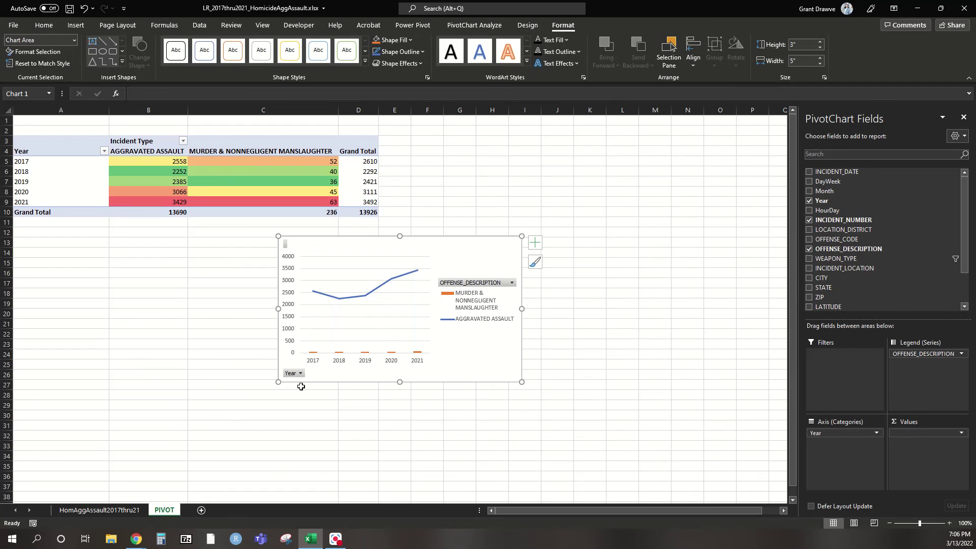
Enlarge the chart and filter out MURDER so only AGGRAVATED ASSAULT remains.
drag(279, 382, 179, 419)
click(502, 311)
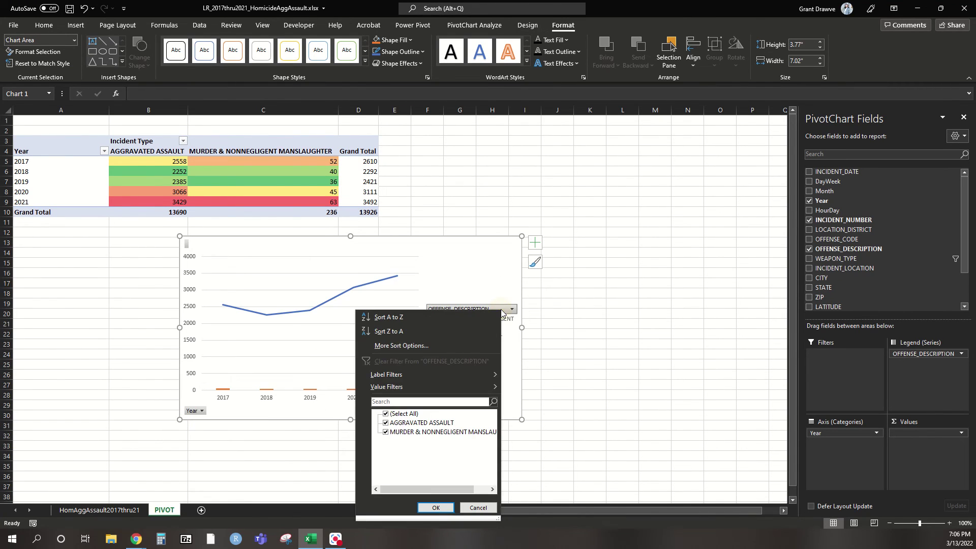
click(385, 432)
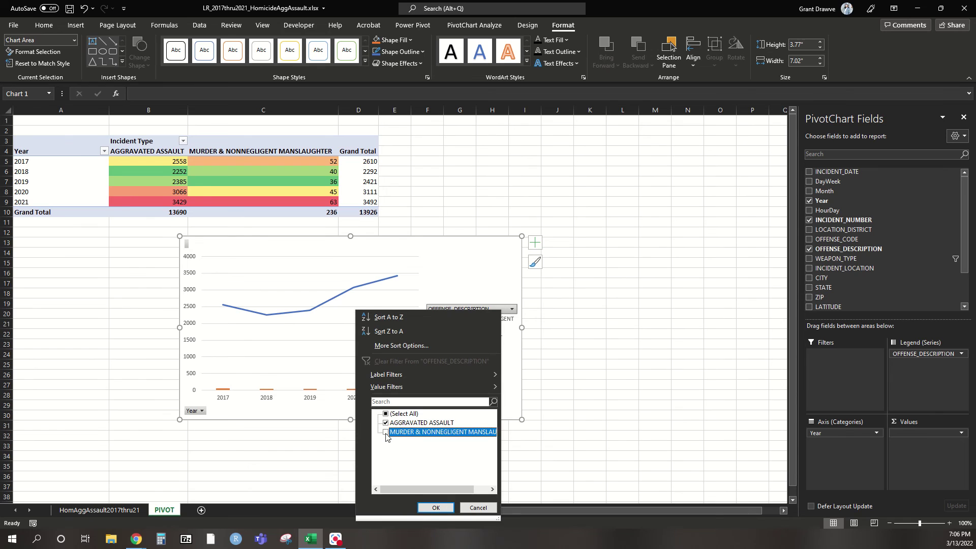
click(435, 507)
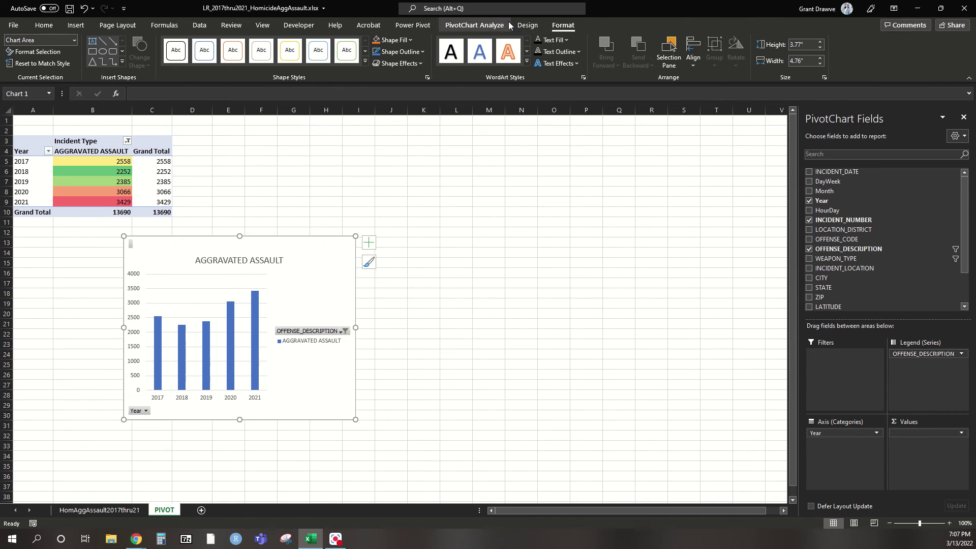
Pick Line in the Change Chart Type dialog.
click(523, 26)
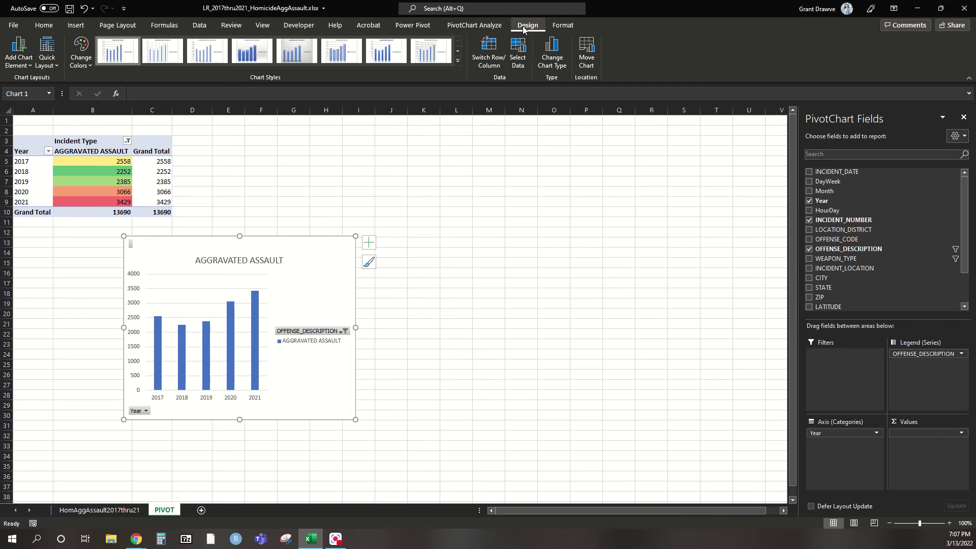
click(552, 61)
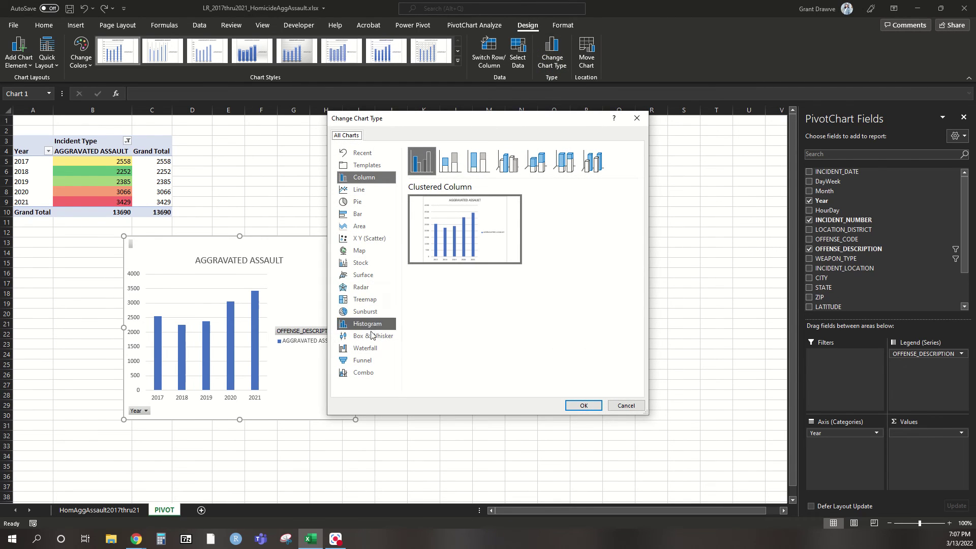
click(377, 192)
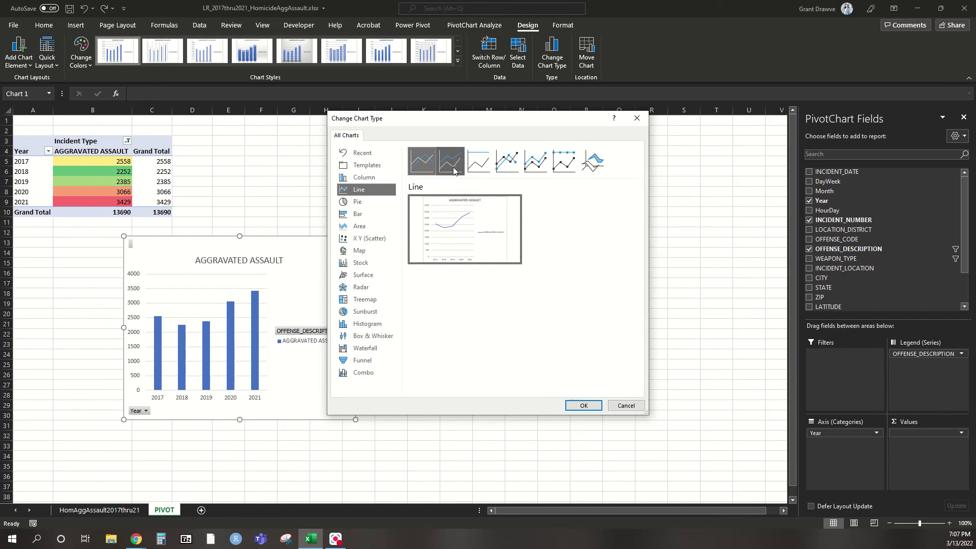
Apply the Line chart type, resize the chart, and give it dark Chart Style 7.
click(588, 402)
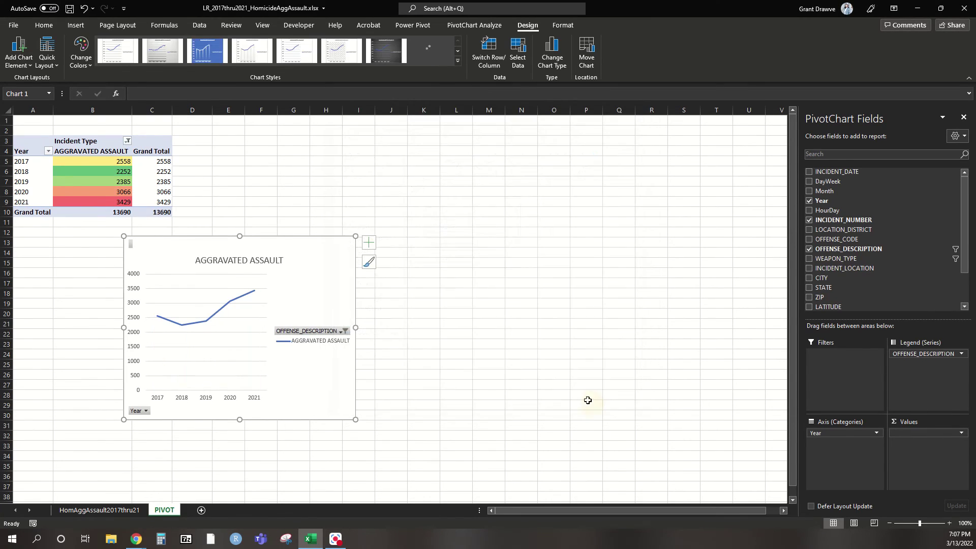
drag(356, 236, 505, 240)
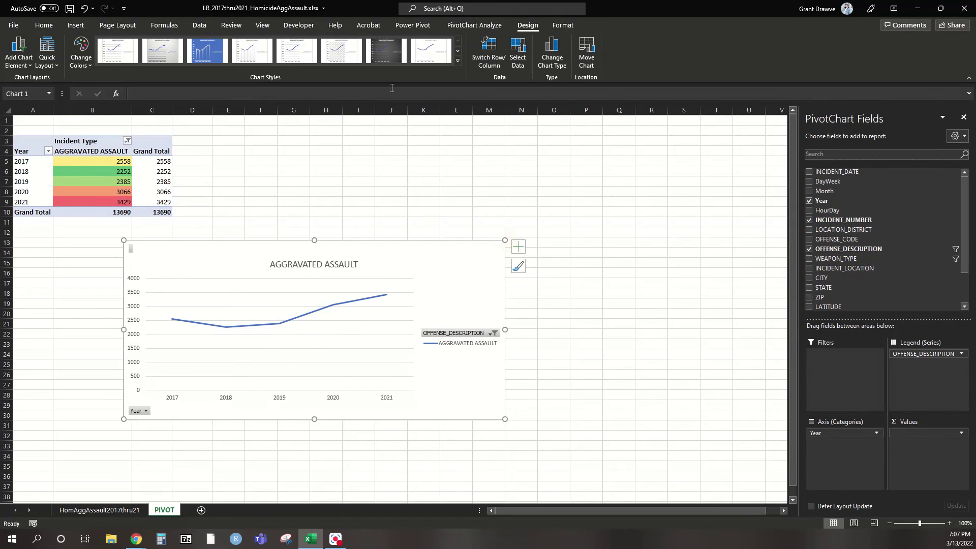
click(388, 59)
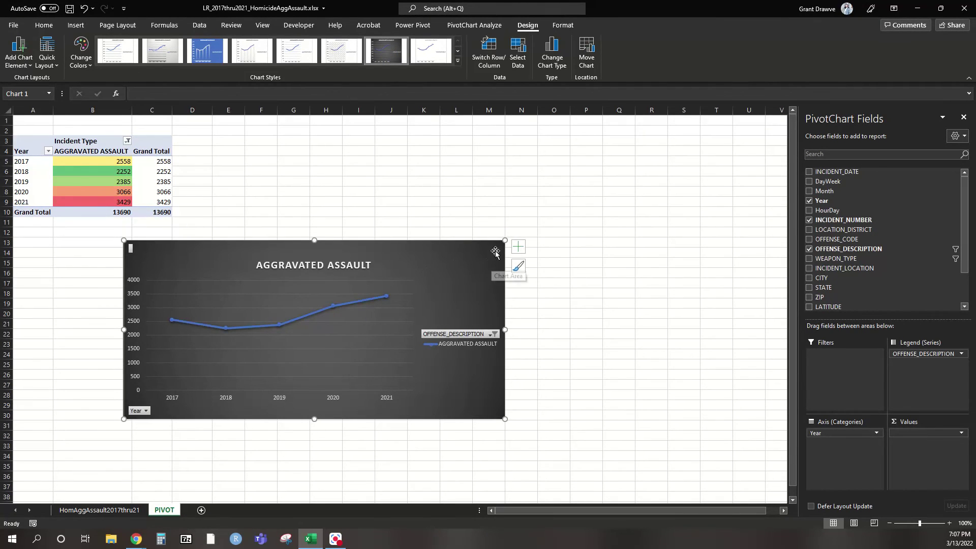
drag(503, 239, 487, 228)
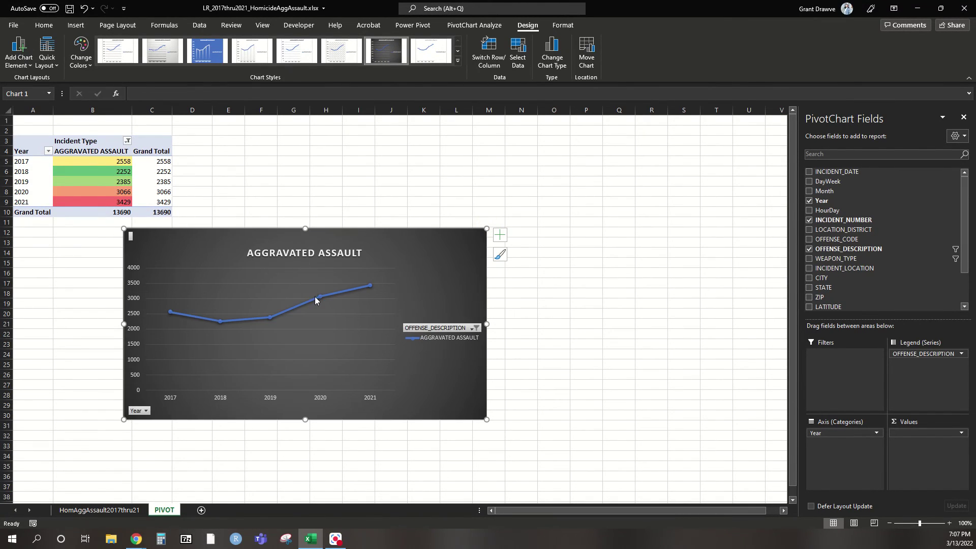
Add data labels showing each year's assault count, from 2558 to 3429.
click(315, 297)
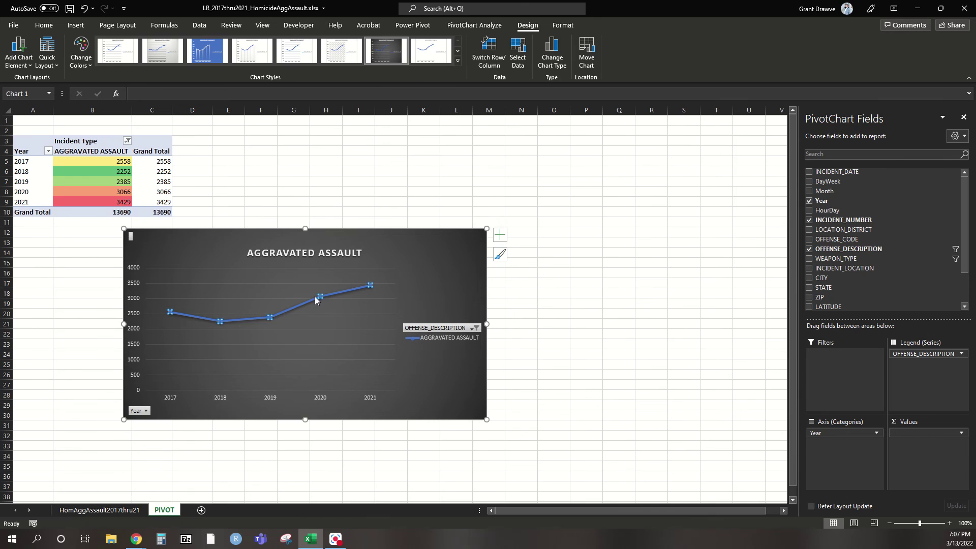
right_click(219, 321)
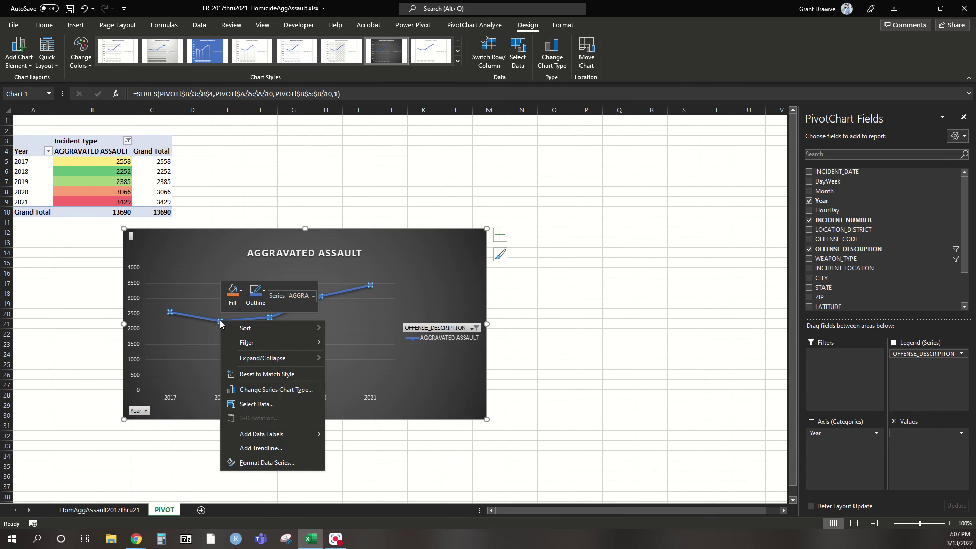
click(260, 438)
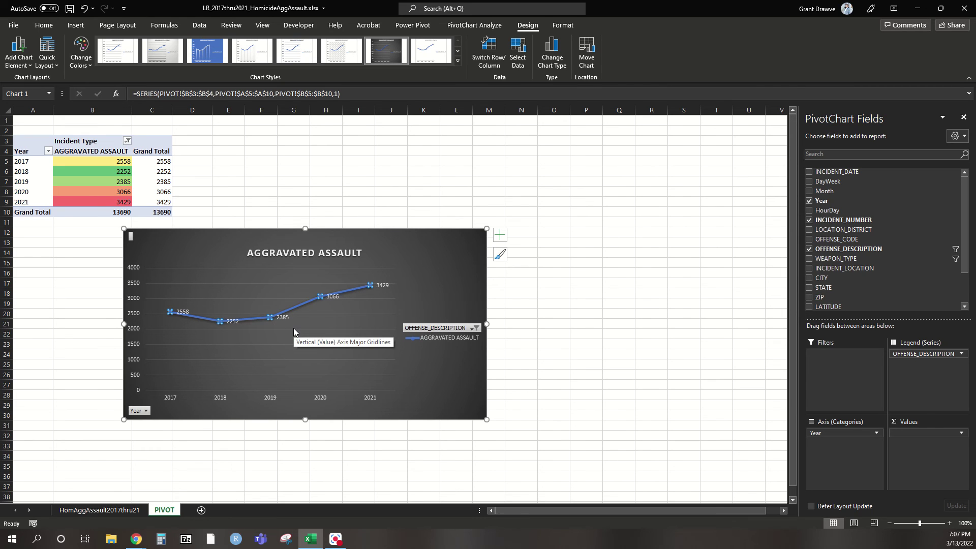
click(439, 244)
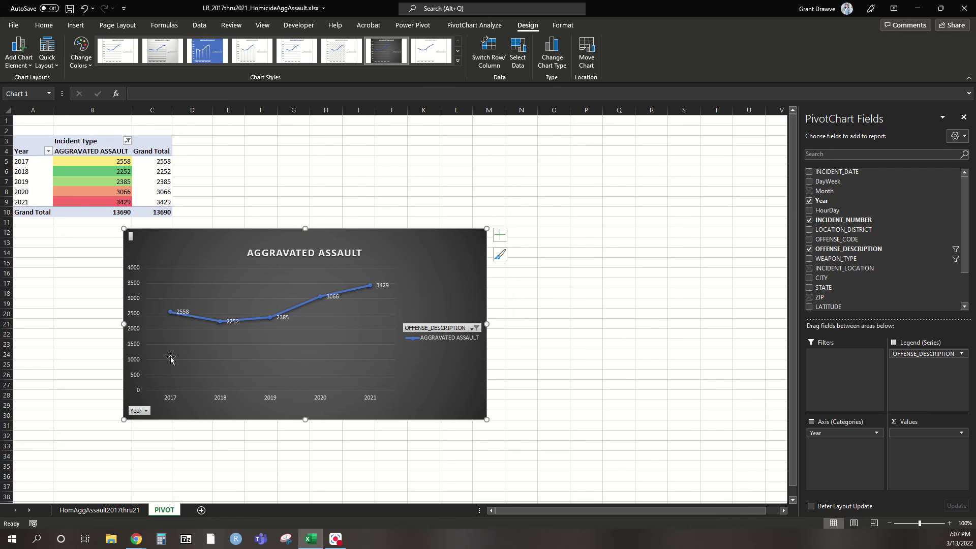
mouse_move(359, 291)
click(441, 328)
Re-include MURDER and make a combo chart with the homicide line on a secondary axis.
click(326, 237)
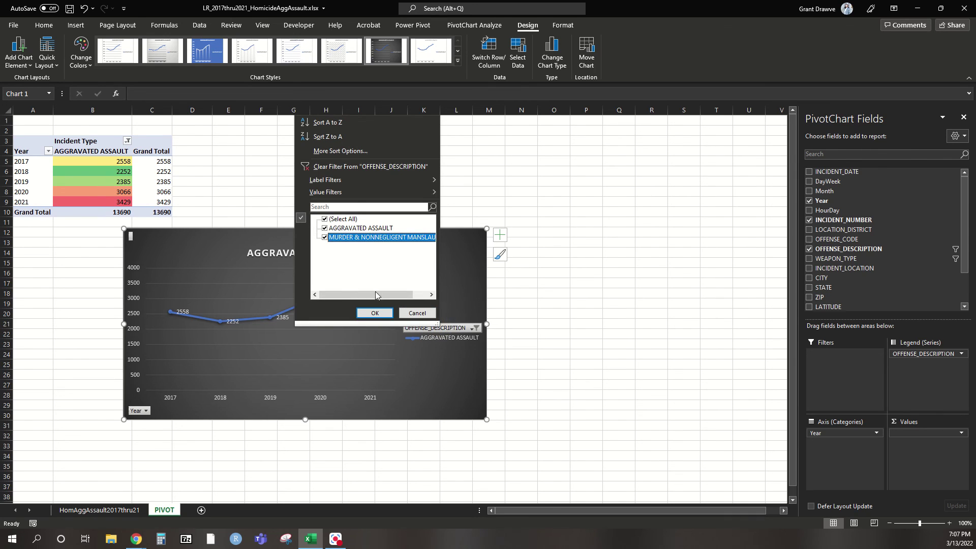
click(374, 313)
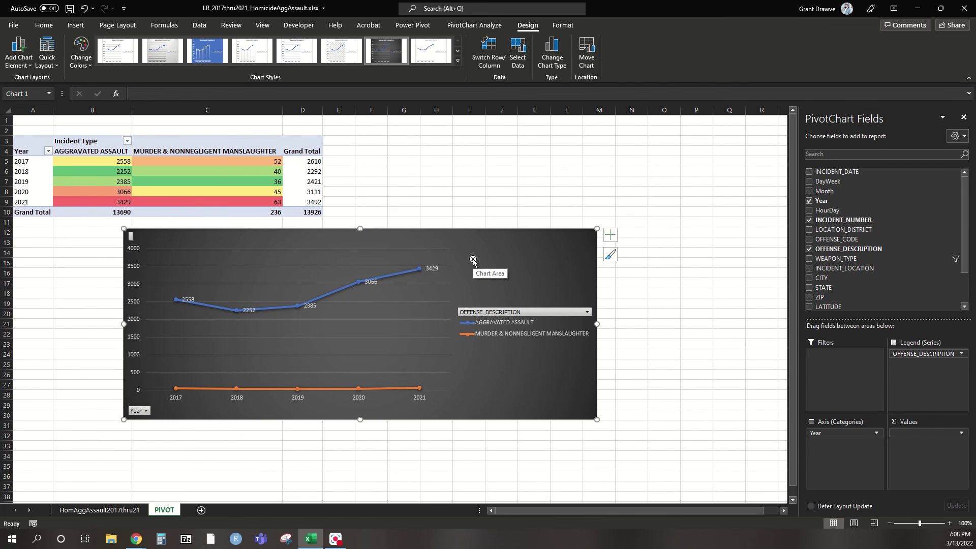
click(558, 59)
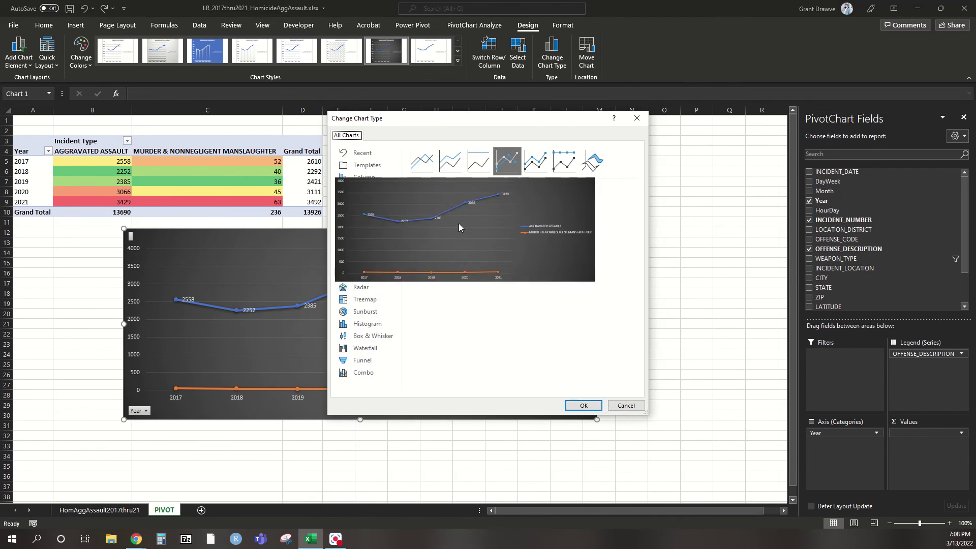
click(363, 372)
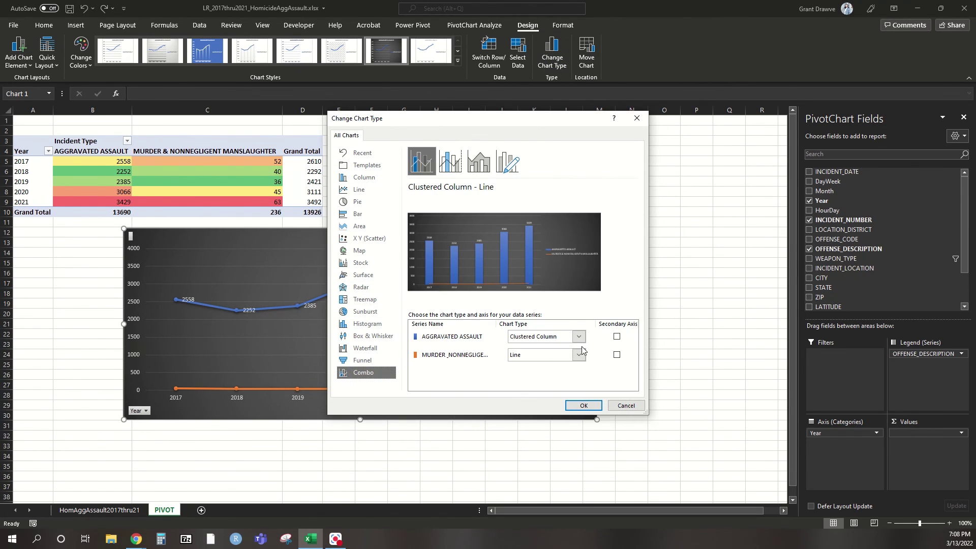
click(617, 355)
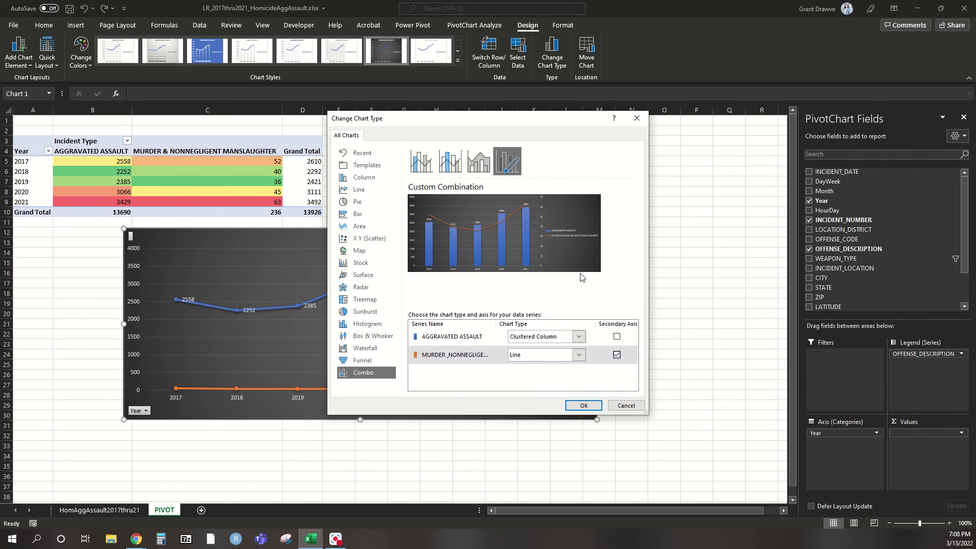
click(584, 405)
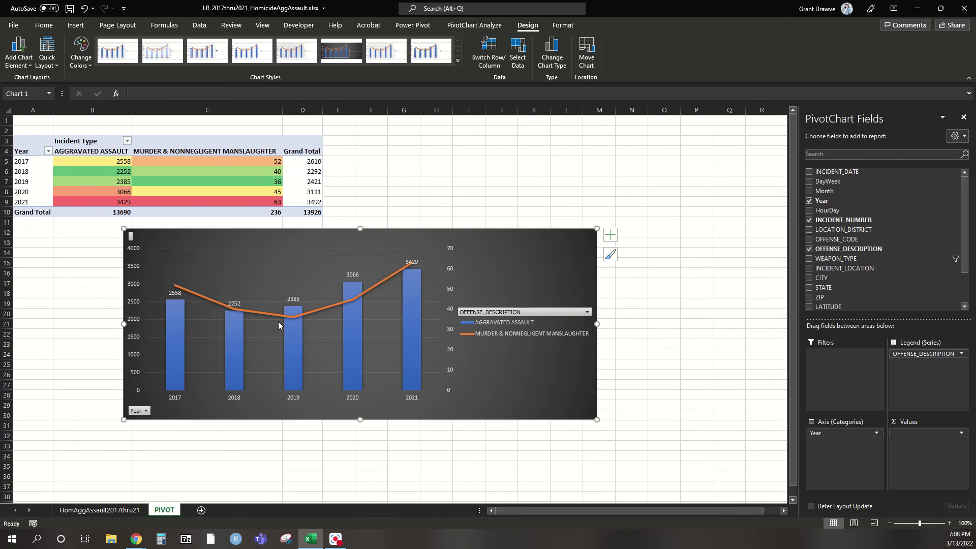
mouse_move(412, 292)
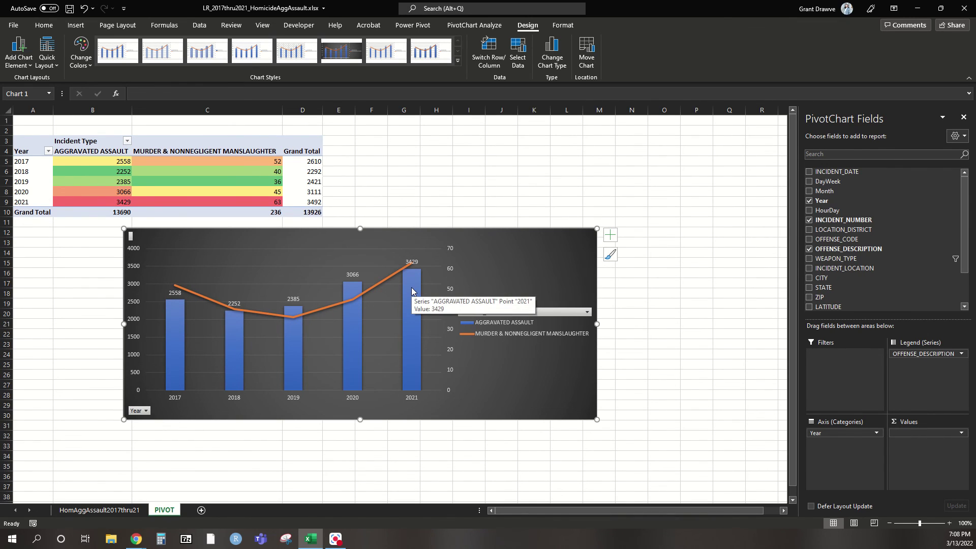